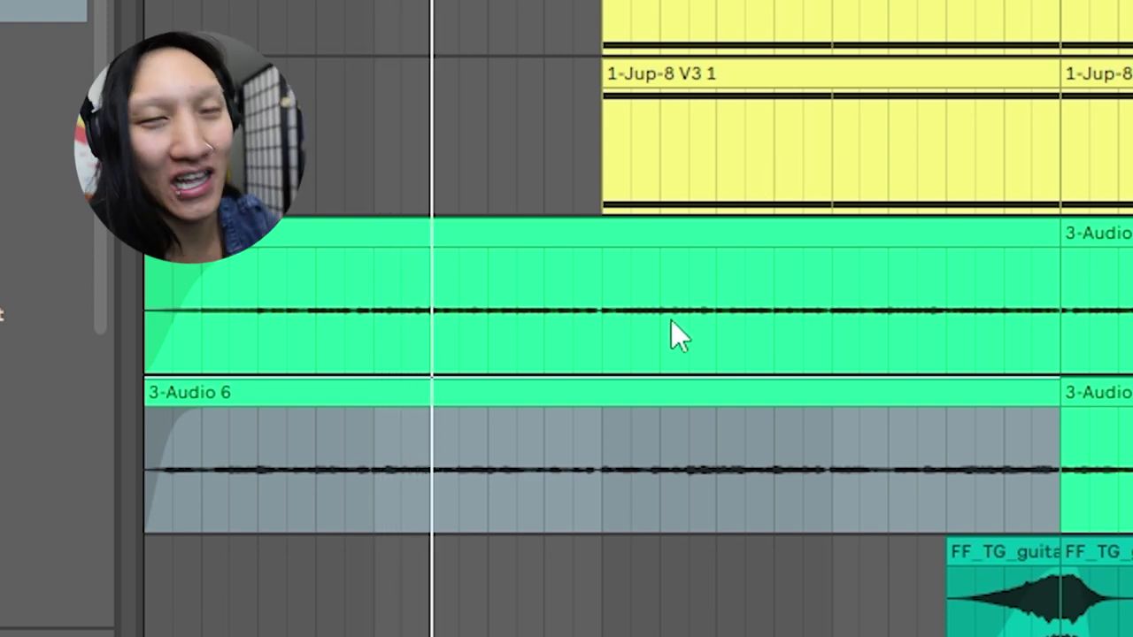
# - Make the 3-Audio 6 lane the active take on the guitar track
pyautogui.hotkey('ctrl', 'Down')
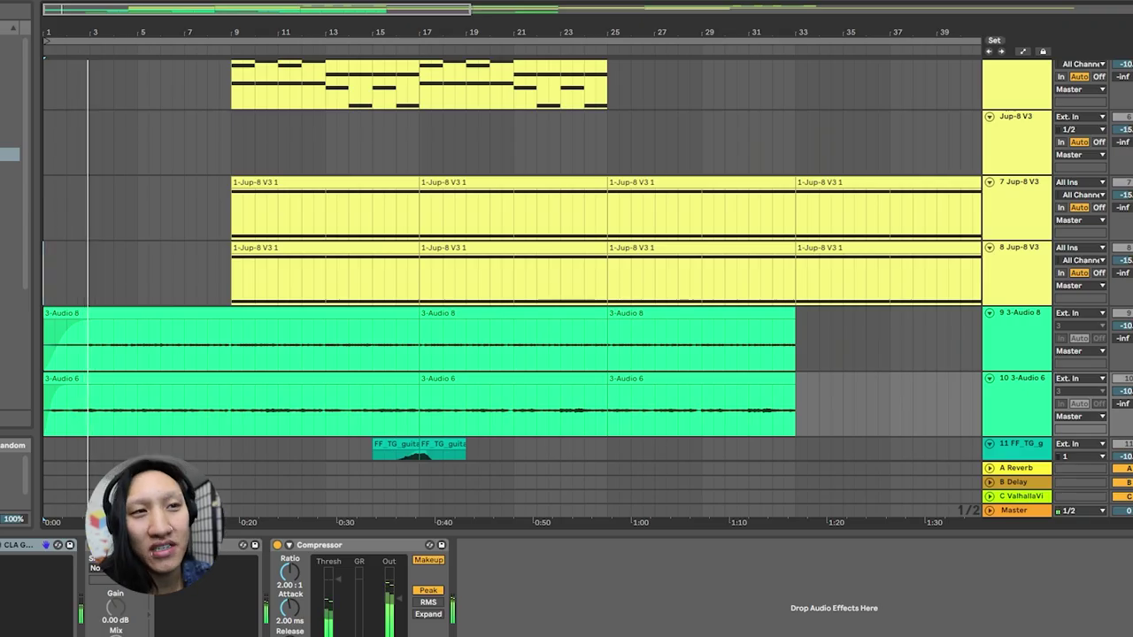
# - Open the guitar track's CLA Guitars window and arrange it beside the Pro-Q 3 EQ
pyautogui.click(48, 545)
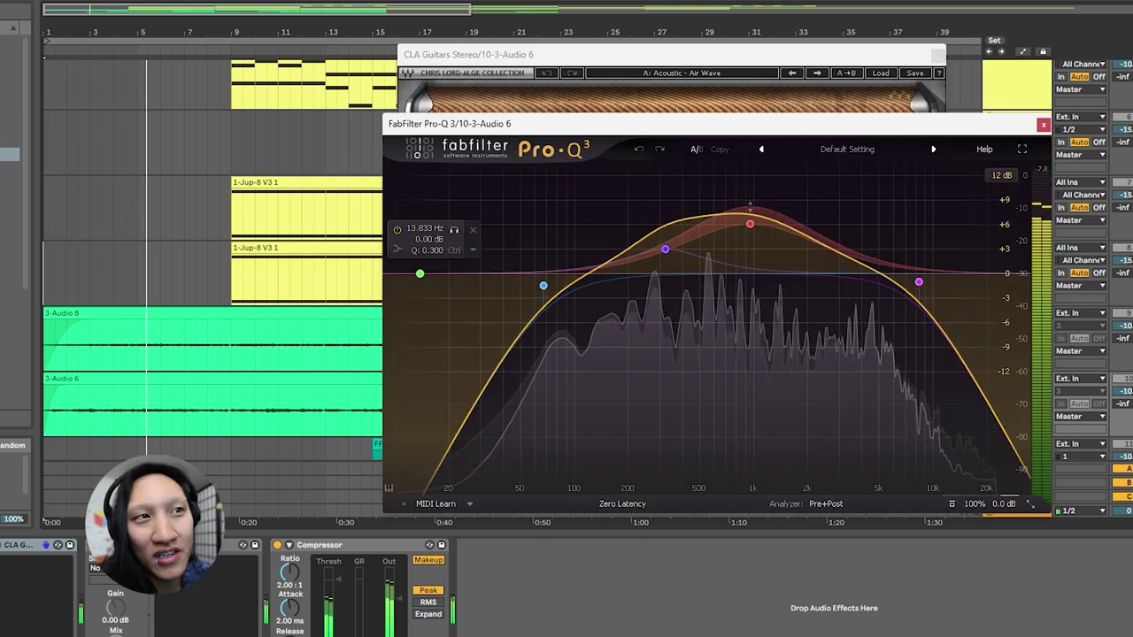
pyautogui.moveTo(716, 62); pyautogui.dragTo(398, 51)
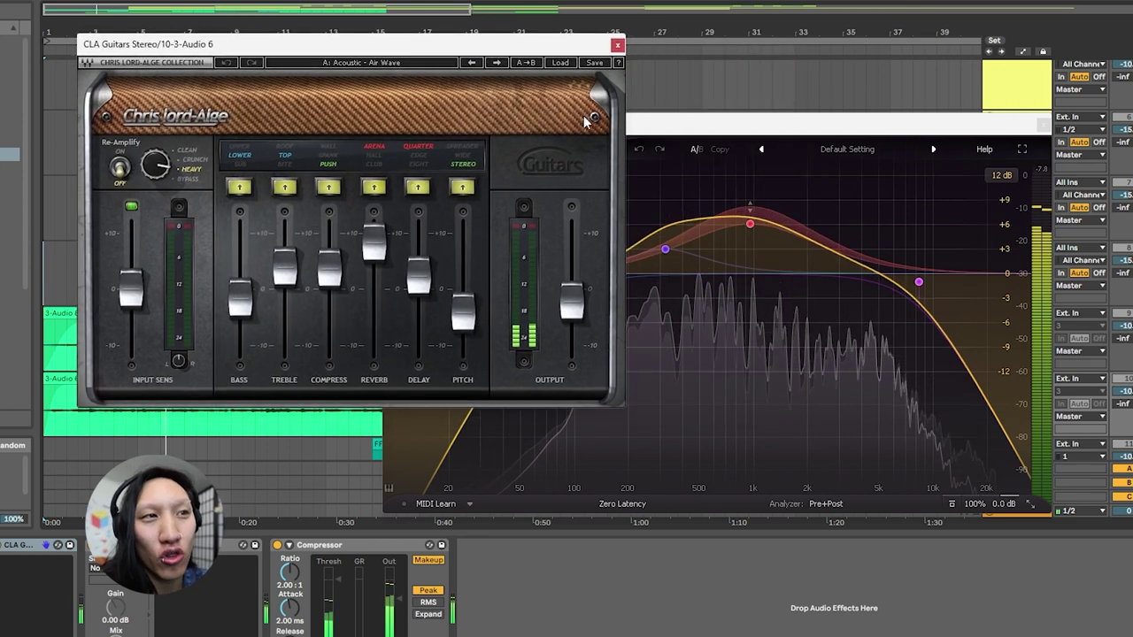
pyautogui.moveTo(658, 133); pyautogui.dragTo(631, 241)
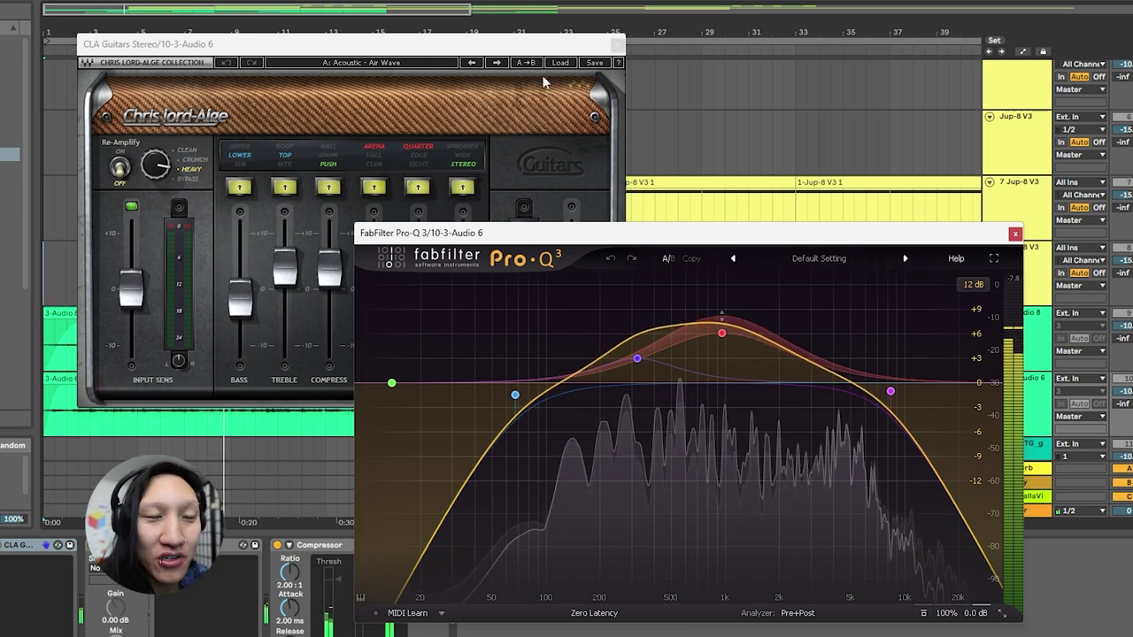
# - Close both the Pro-Q 3 and CLA Guitars plugin windows
pyautogui.click(519, 50)
pyautogui.click(983, 234)
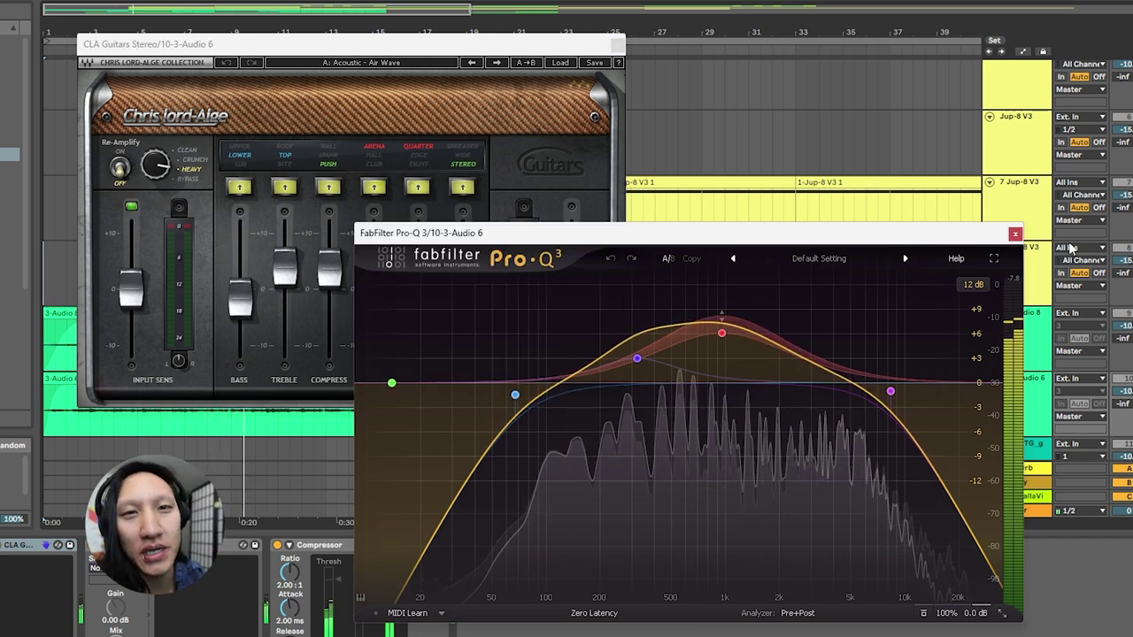
pyautogui.click(1015, 235)
pyautogui.click(617, 45)
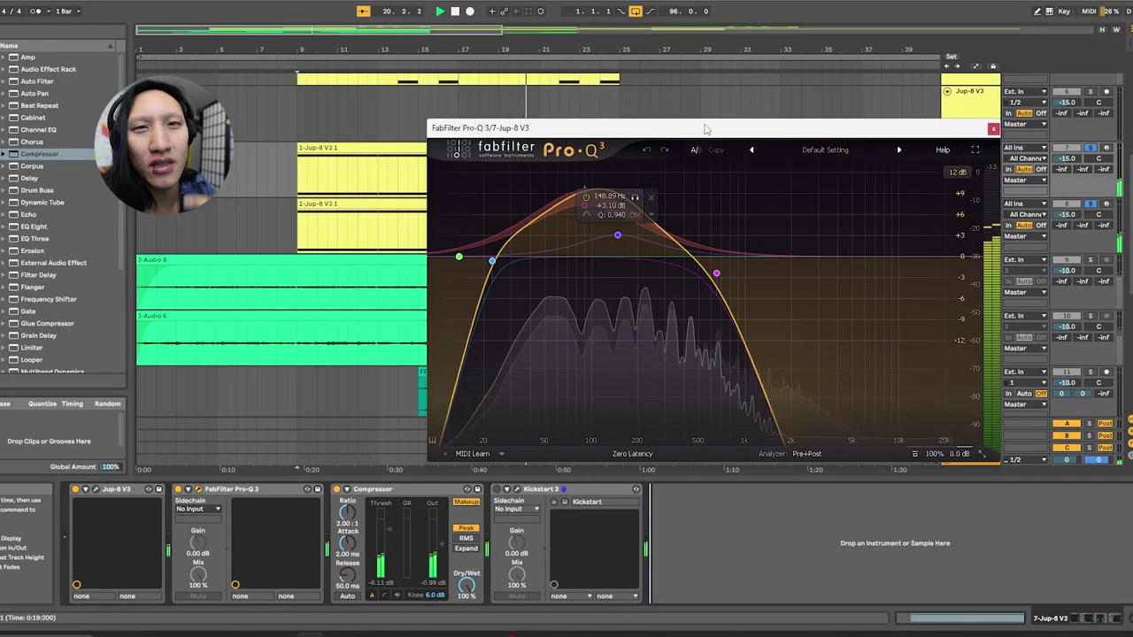
# - Open Kickstart 2 below the track 7 Pro-Q 3 window, then close both windows
pyautogui.moveTo(706, 130); pyautogui.dragTo(569, 84)
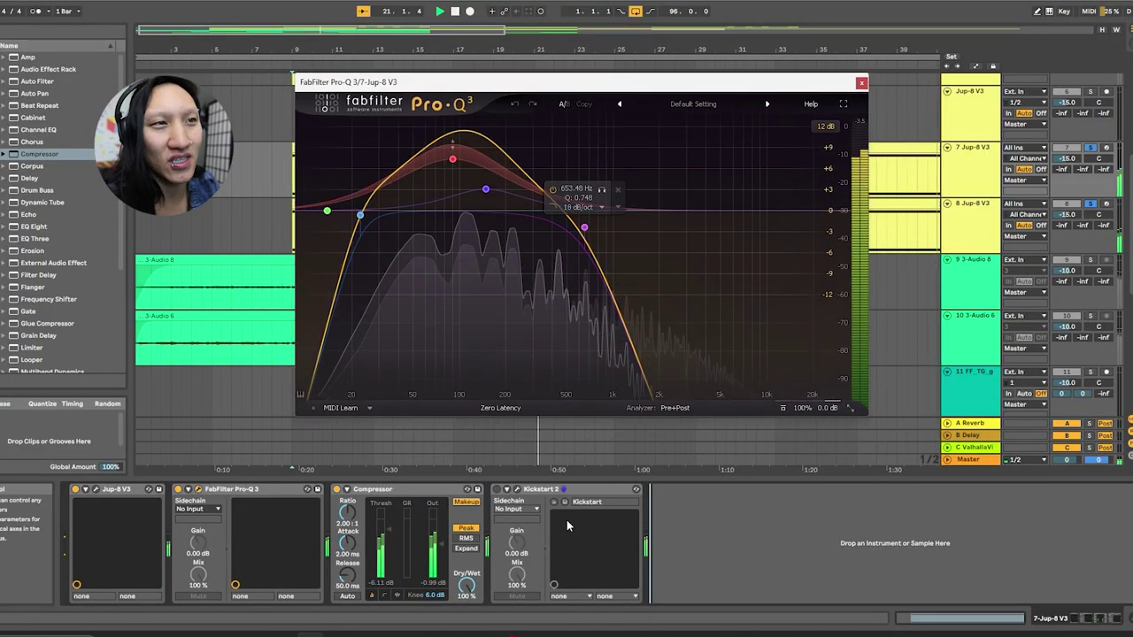
pyautogui.click(518, 490)
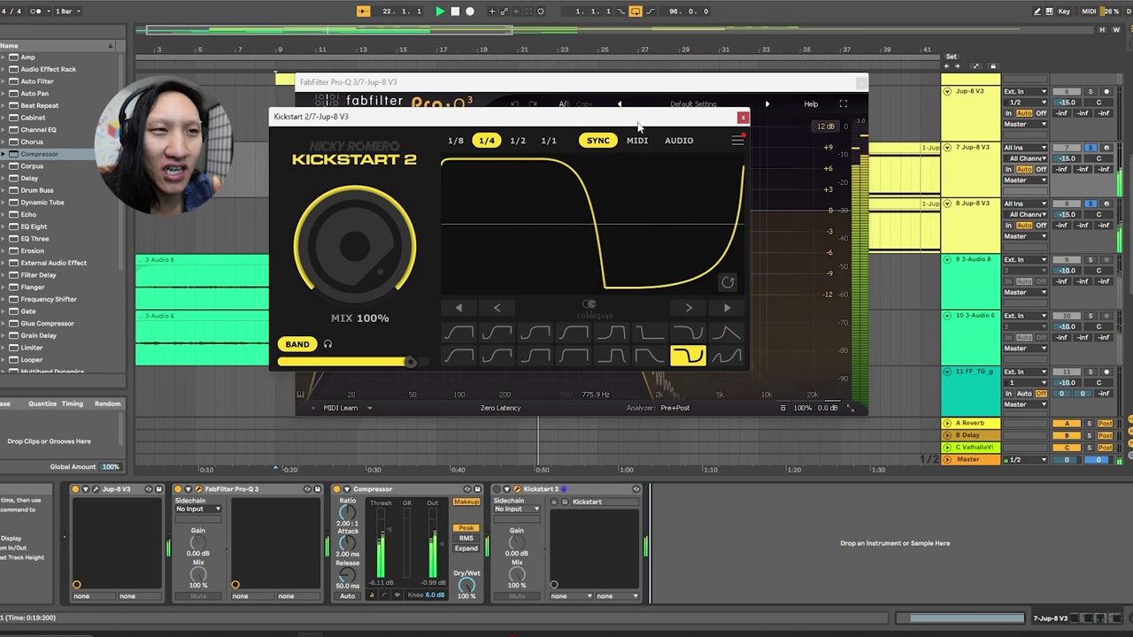
pyautogui.moveTo(638, 125); pyautogui.dragTo(741, 305)
pyautogui.click(726, 88)
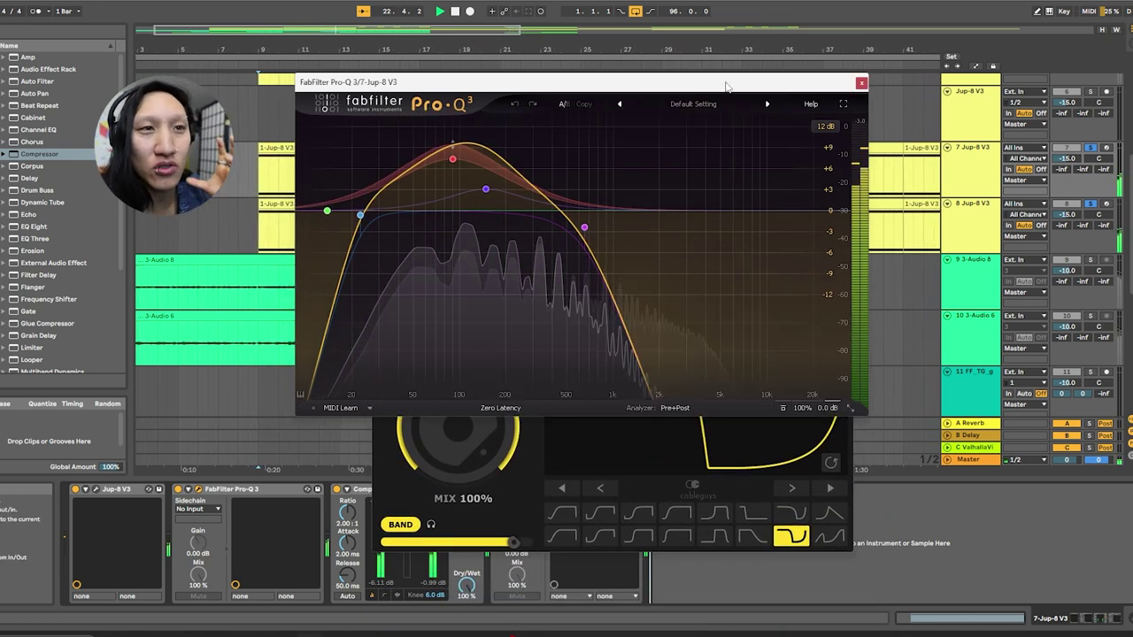
pyautogui.moveTo(727, 88); pyautogui.dragTo(647, 21)
pyautogui.moveTo(818, 296); pyautogui.dragTo(755, 370)
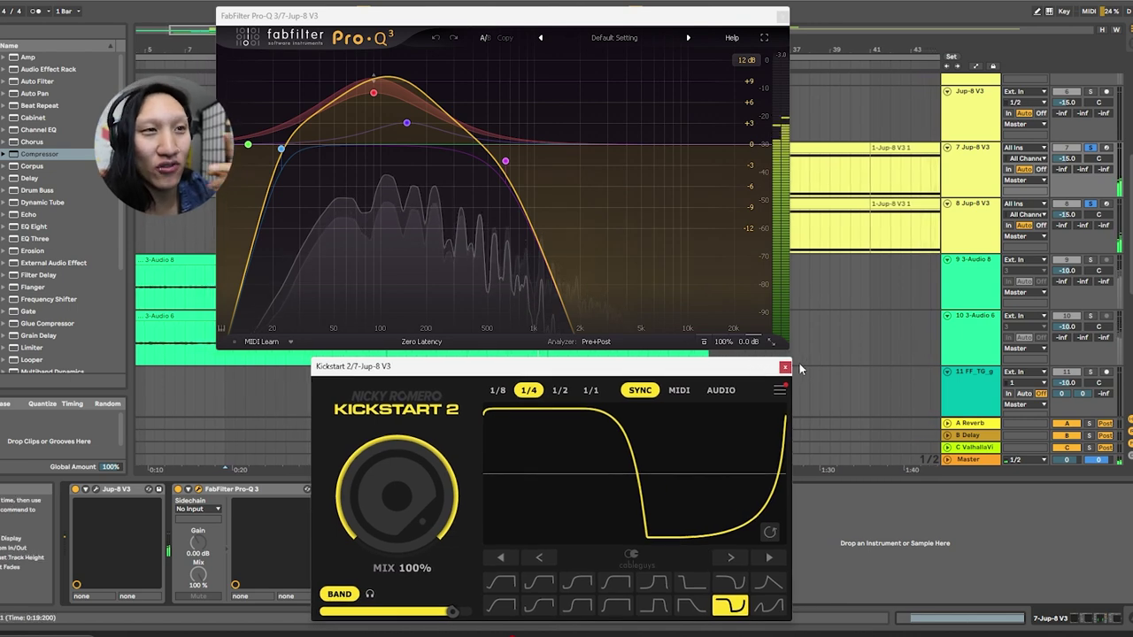
pyautogui.click(785, 366)
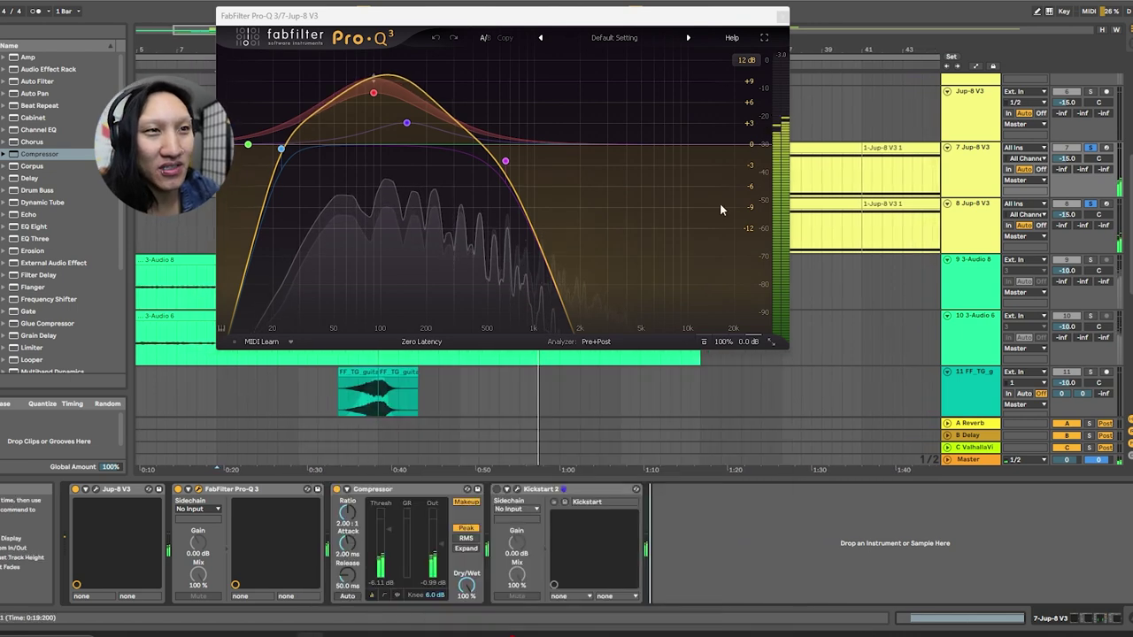
pyautogui.click(781, 15)
# - Show the 8 Jup-8 V3 track's JUP-8V and Kickstart 2 windows with Ctrl+Alt+P
pyautogui.click(979, 222)
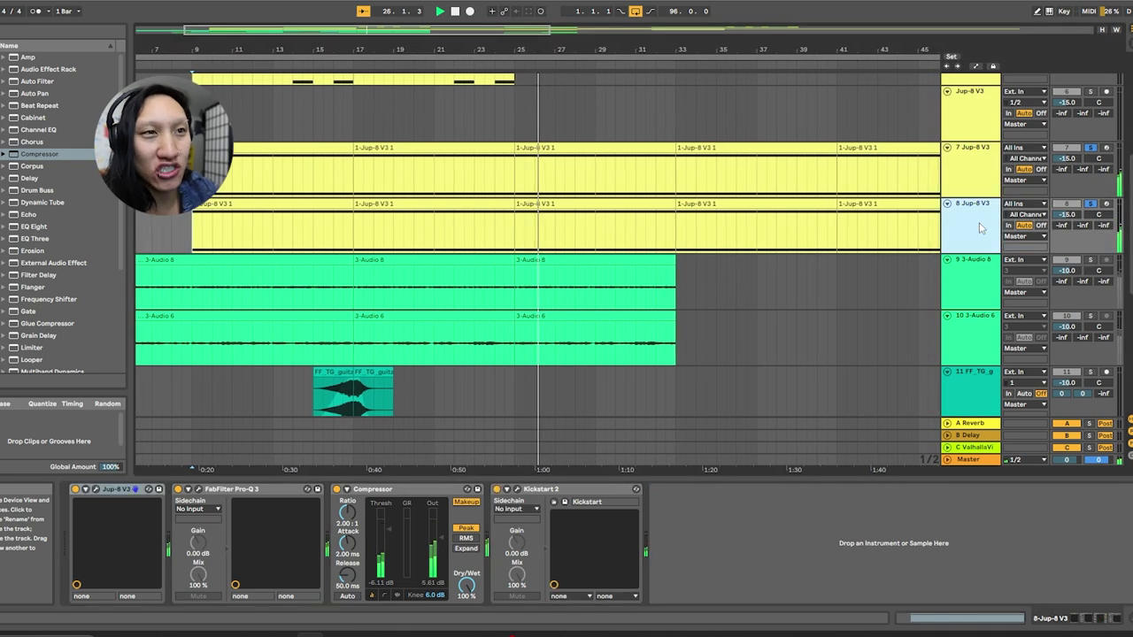
pyautogui.press('super+alt+p')
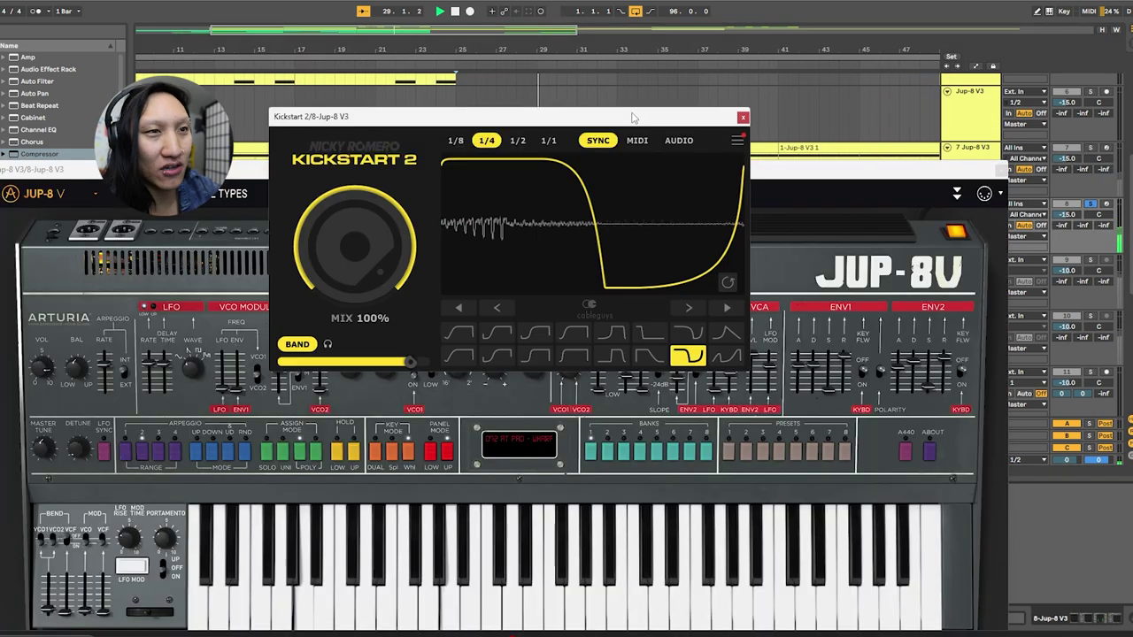
pyautogui.moveTo(733, 171); pyautogui.dragTo(763, 35)
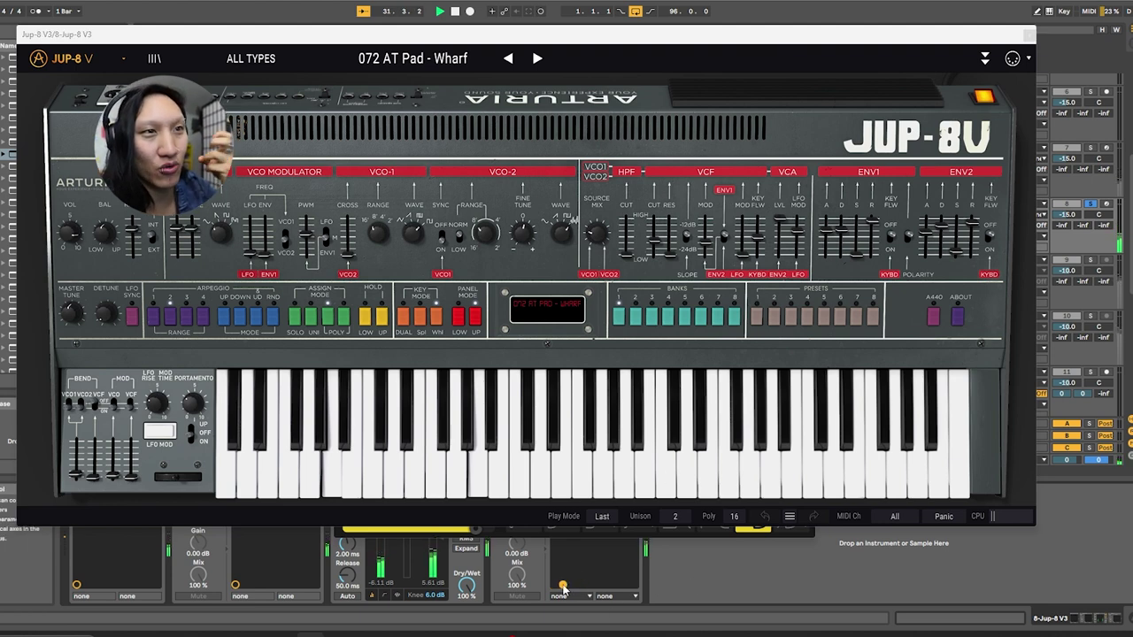
pyautogui.moveTo(611, 38); pyautogui.dragTo(620, 15)
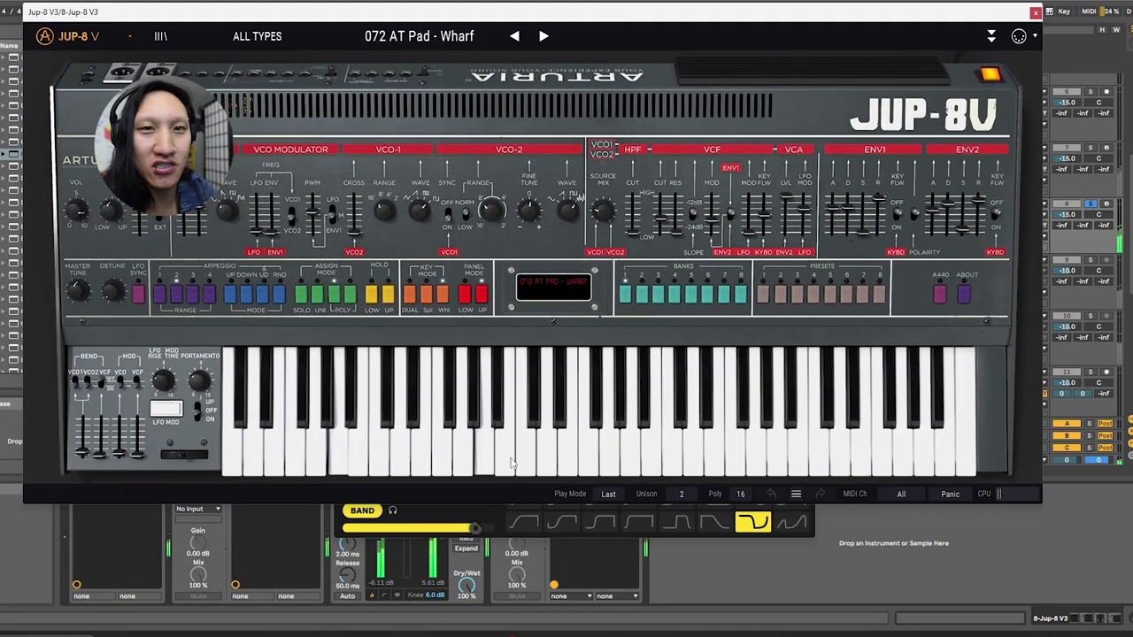
pyautogui.click(475, 518)
pyautogui.moveTo(549, 284); pyautogui.dragTo(719, 80)
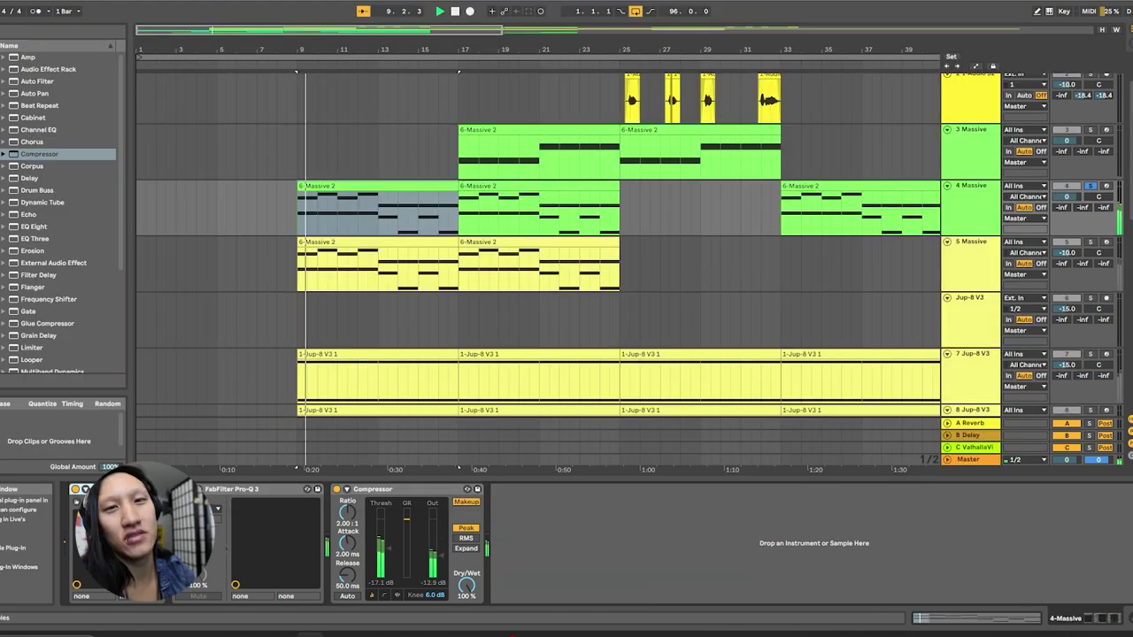
# - Arrange track 4's Massive and Pro-Q 3 windows side by side, then close Massive
pyautogui.hotkey('ctrl', 'alt', 'p')
pyautogui.click(206, 494)
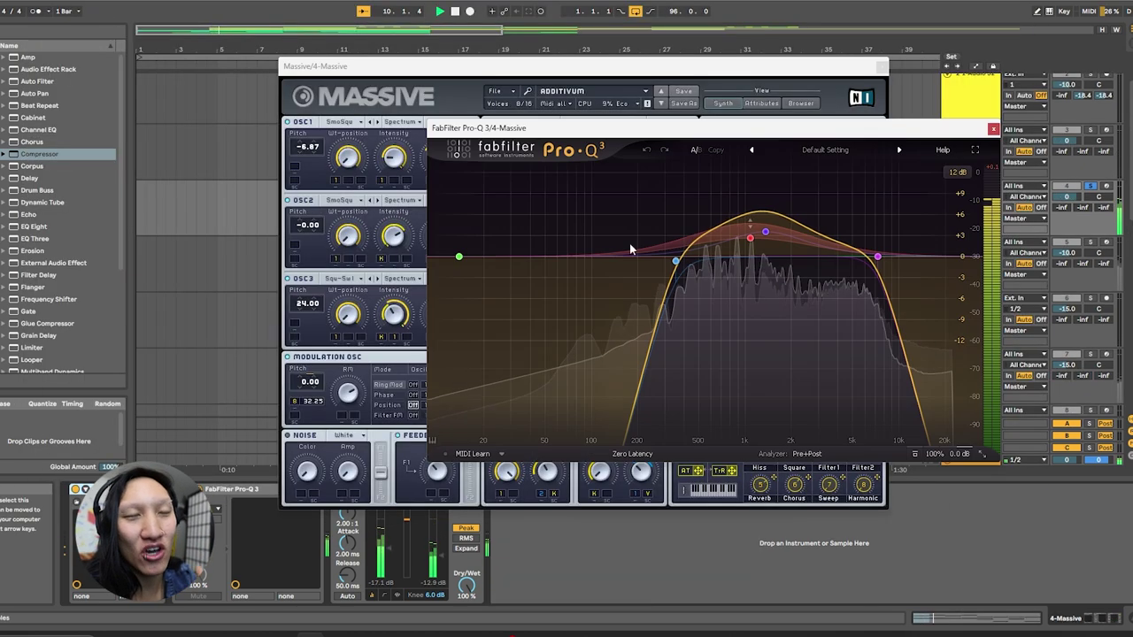
pyautogui.moveTo(572, 70); pyautogui.dragTo(377, 16)
pyautogui.moveTo(706, 152); pyautogui.dragTo(771, 290)
pyautogui.moveTo(609, 21); pyautogui.dragTo(642, 16)
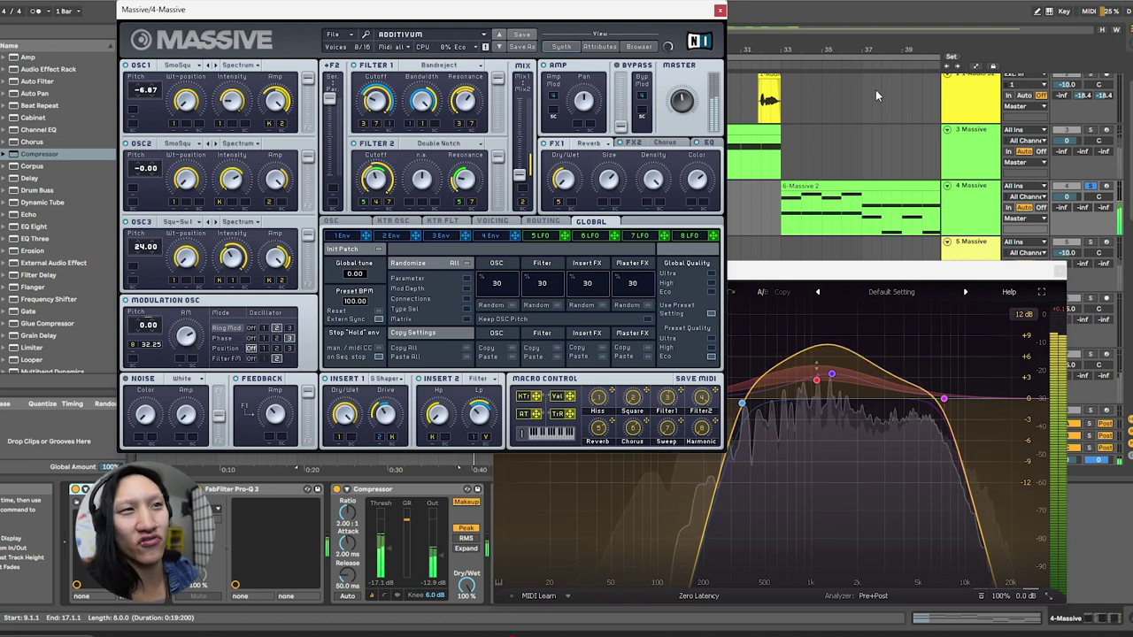
pyautogui.click(720, 11)
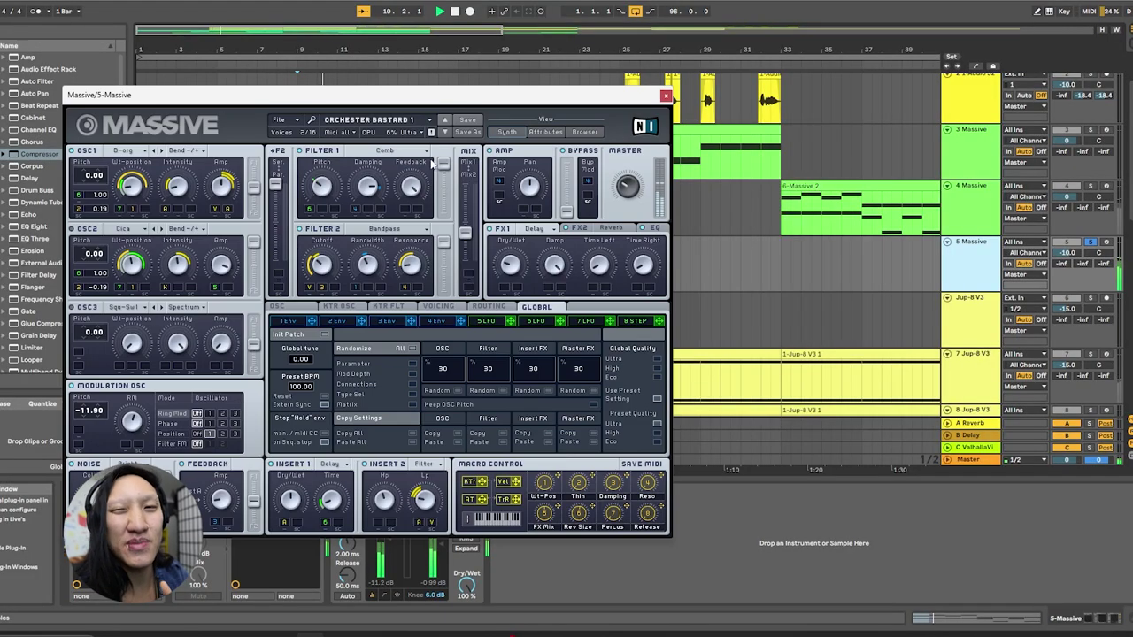
# - Place track 5's Massive window at the top with Pro-Q 3 below, then close both
pyautogui.moveTo(469, 99); pyautogui.dragTo(475, 0)
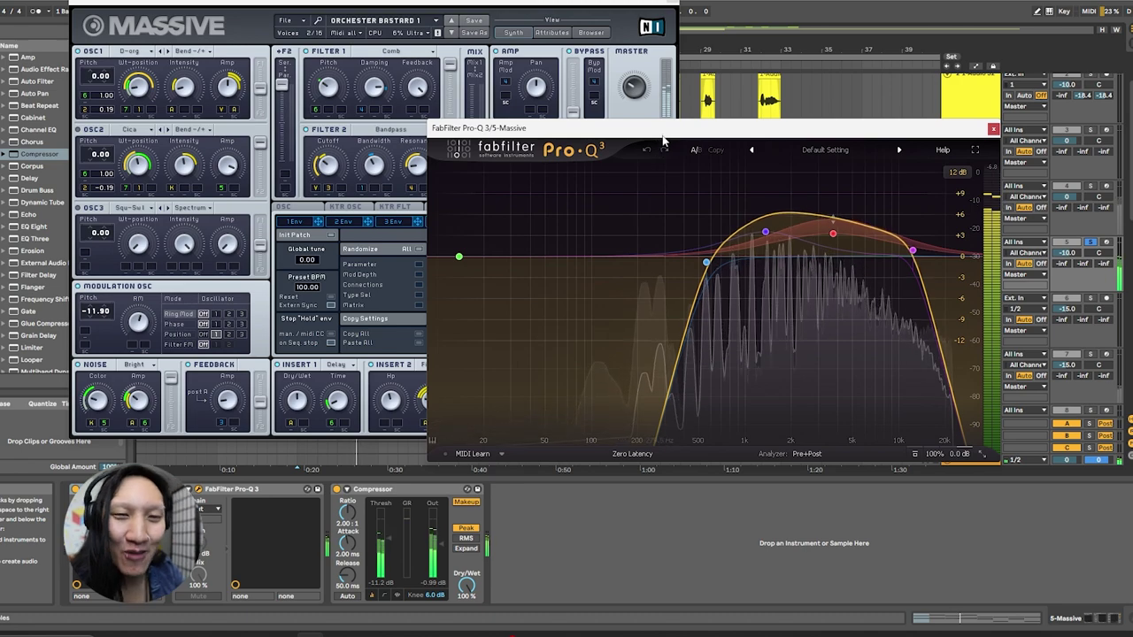
pyautogui.moveTo(645, 142); pyautogui.dragTo(653, 257)
pyautogui.click(567, 9)
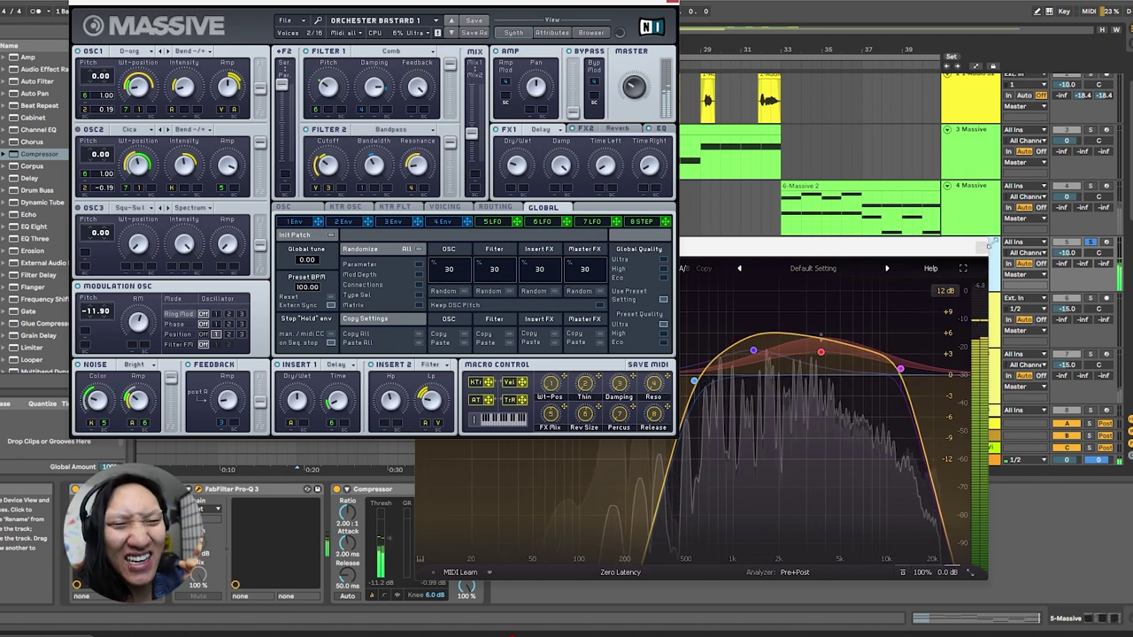
pyautogui.click(981, 247)
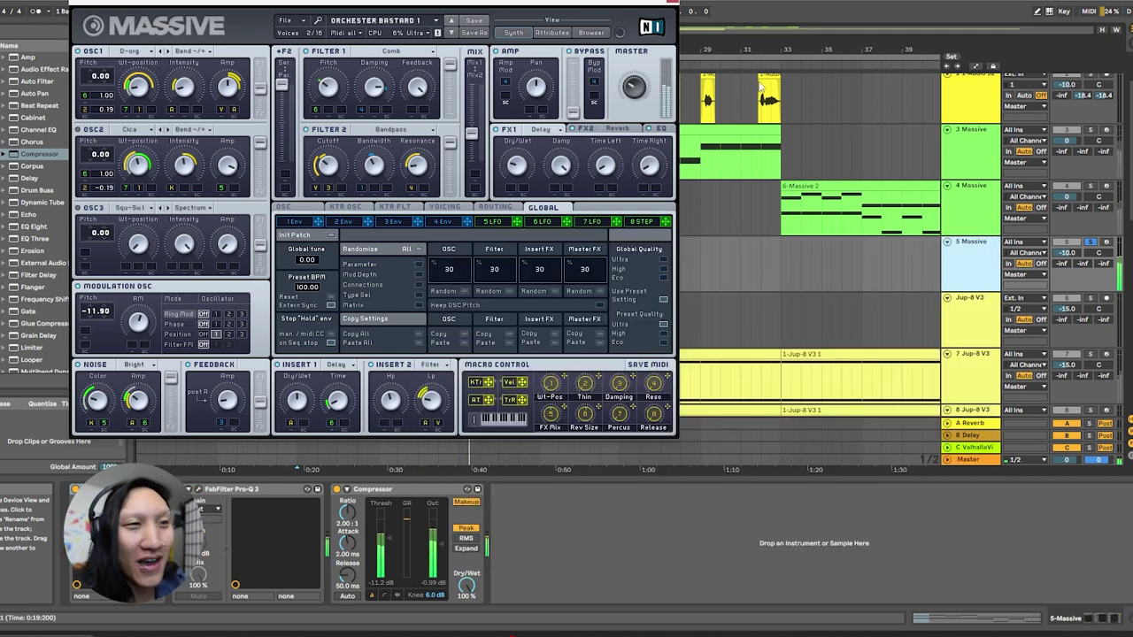
pyautogui.click(672, 4)
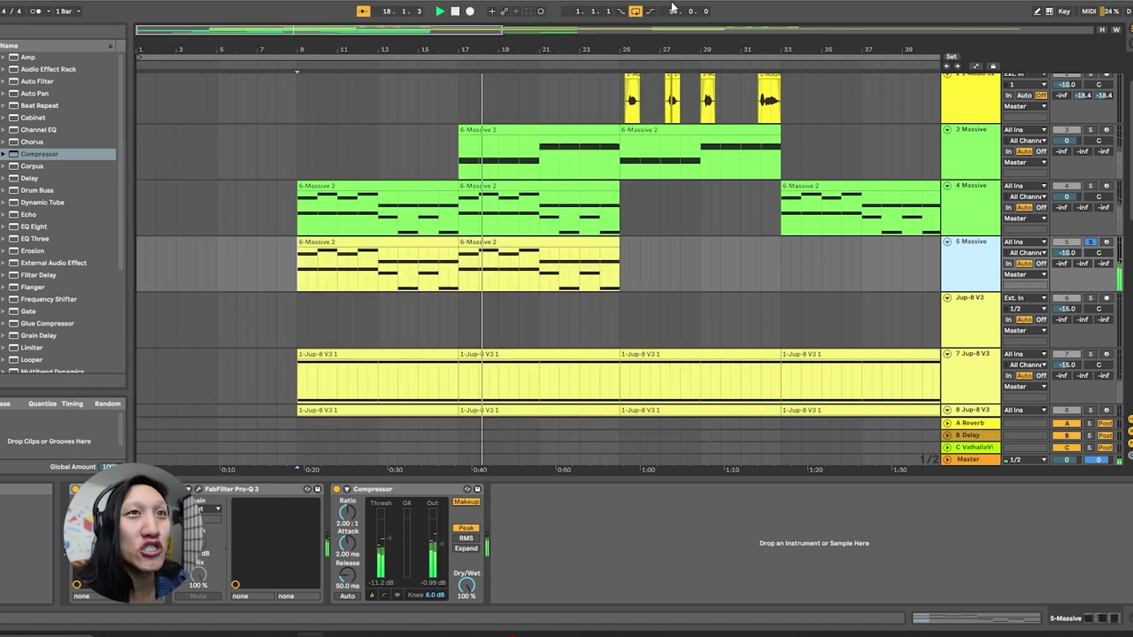
# - Select the 3 Massive track and zoom the arrangement in on the vocal-chop clips
pyautogui.click(295, 159)
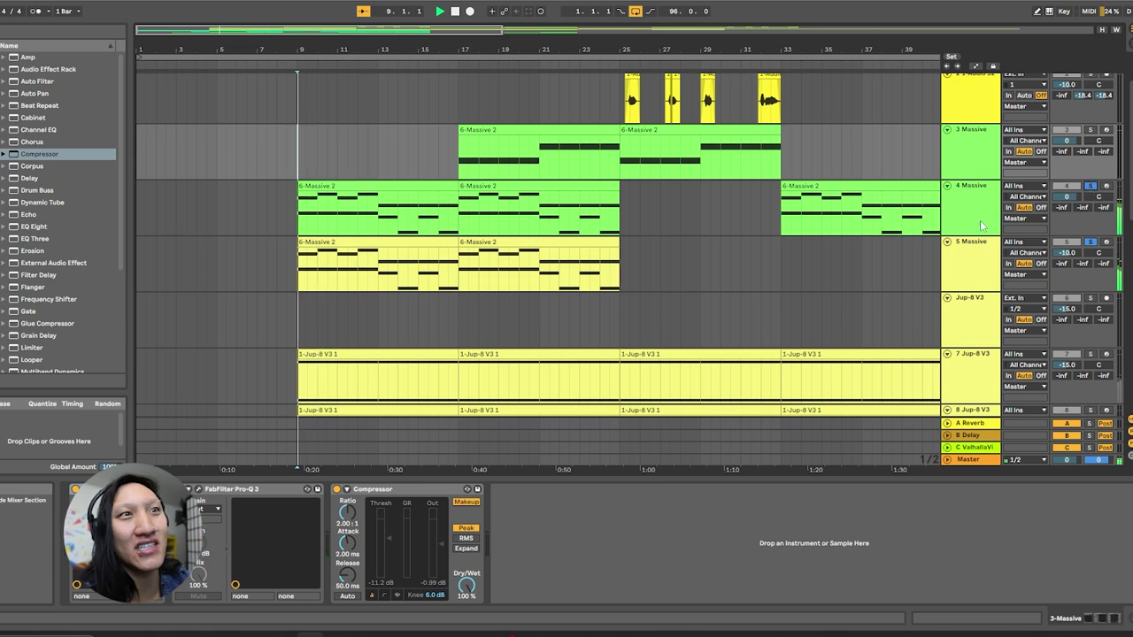
pyautogui.scroll(3, 331, 242)
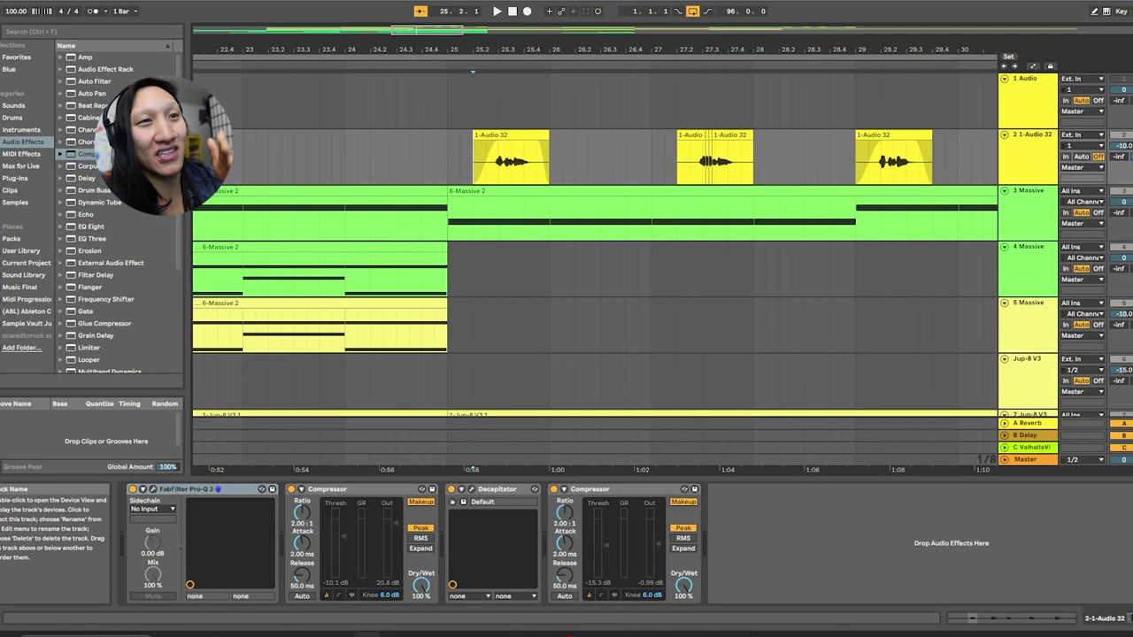
# - Start playback and open the vocal track's Pro-Q 3 EQ at the lower right
pyautogui.press('space')
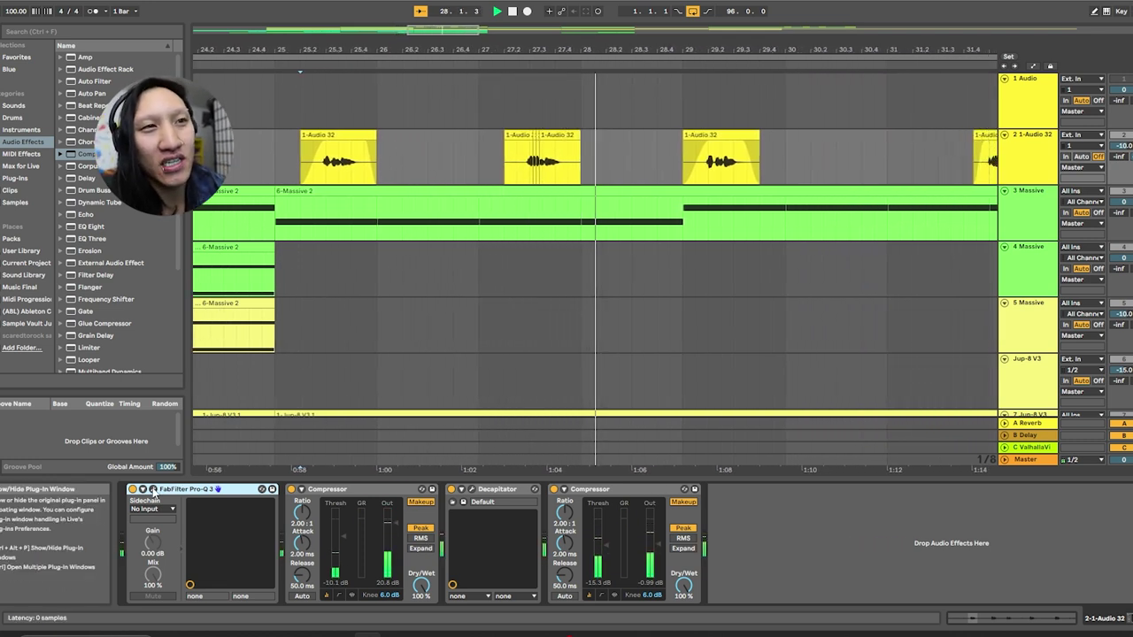
pyautogui.click(153, 488)
pyautogui.moveTo(712, 34); pyautogui.dragTo(1026, 259)
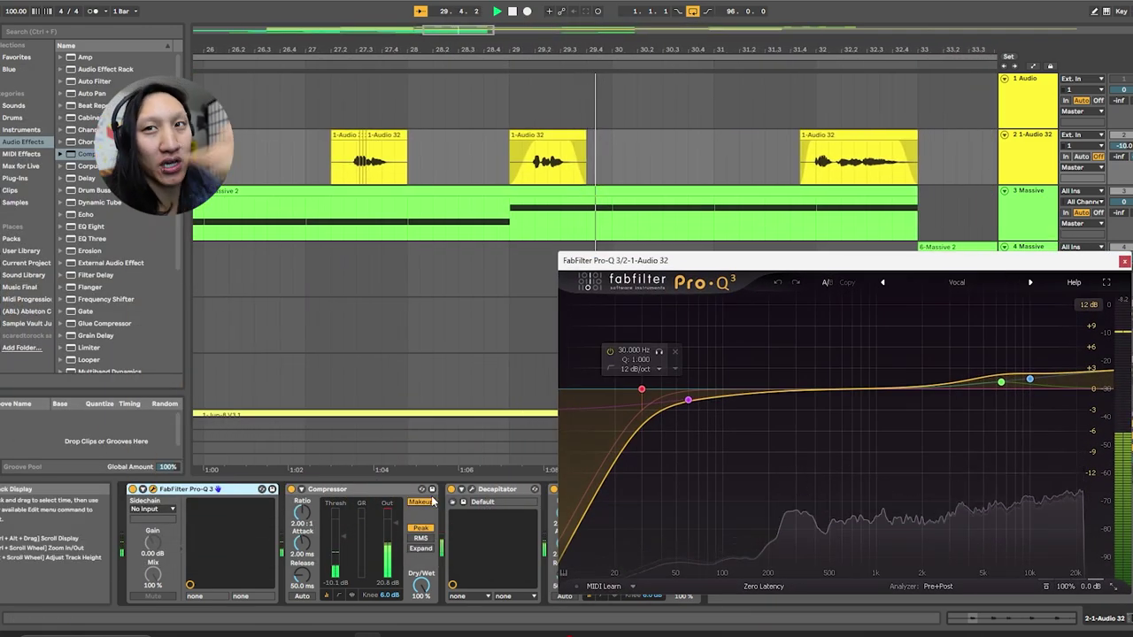
# - Open the Decapitator window beside Pro-Q 3 and replay the chop from a bar earlier
pyautogui.click(472, 488)
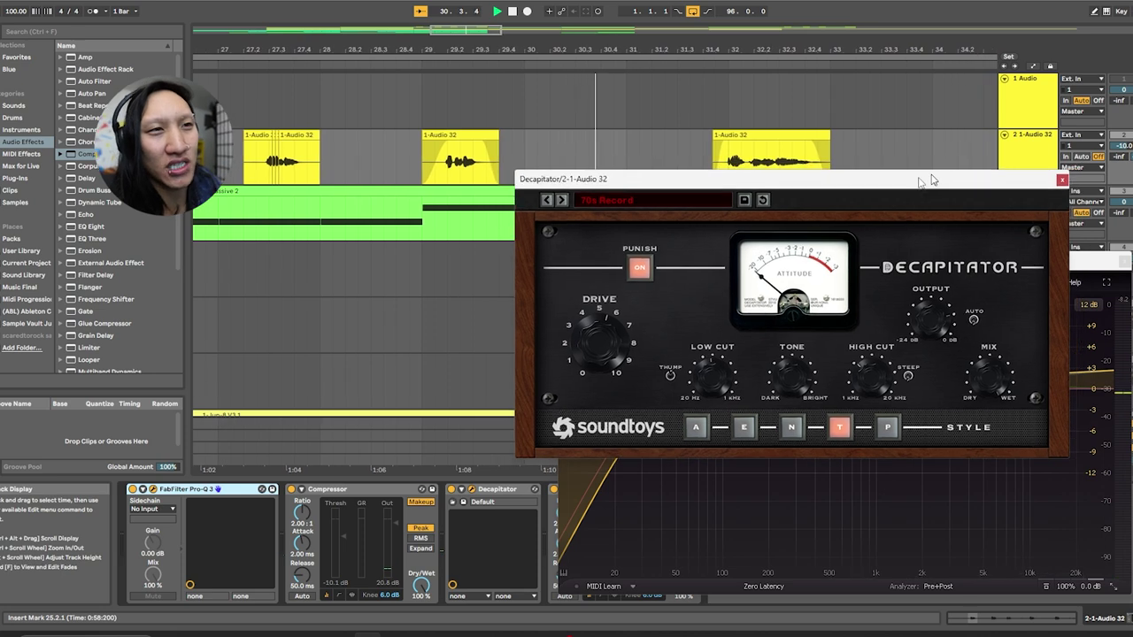
pyautogui.moveTo(945, 171); pyautogui.dragTo(419, 259)
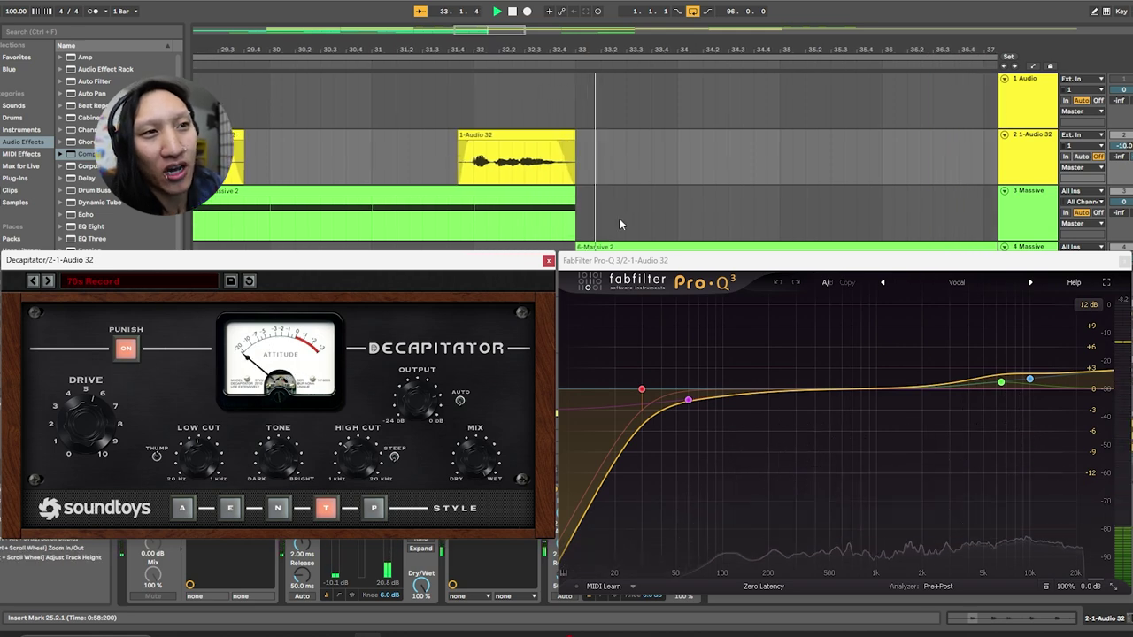
pyautogui.click(416, 63)
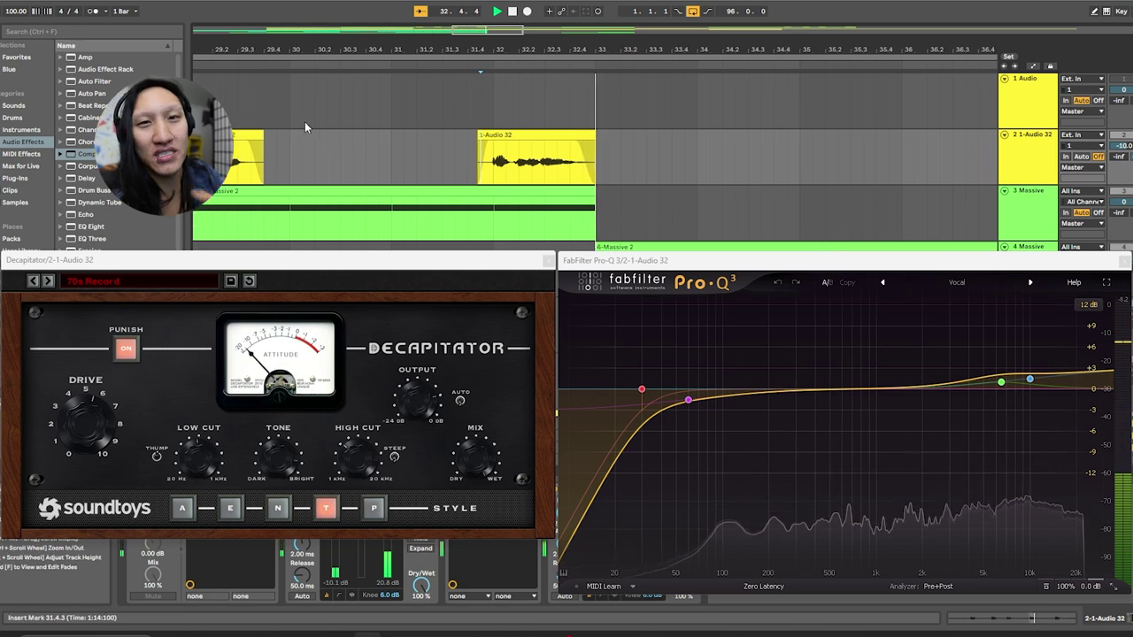
pyautogui.scroll(-5, 340, 157)
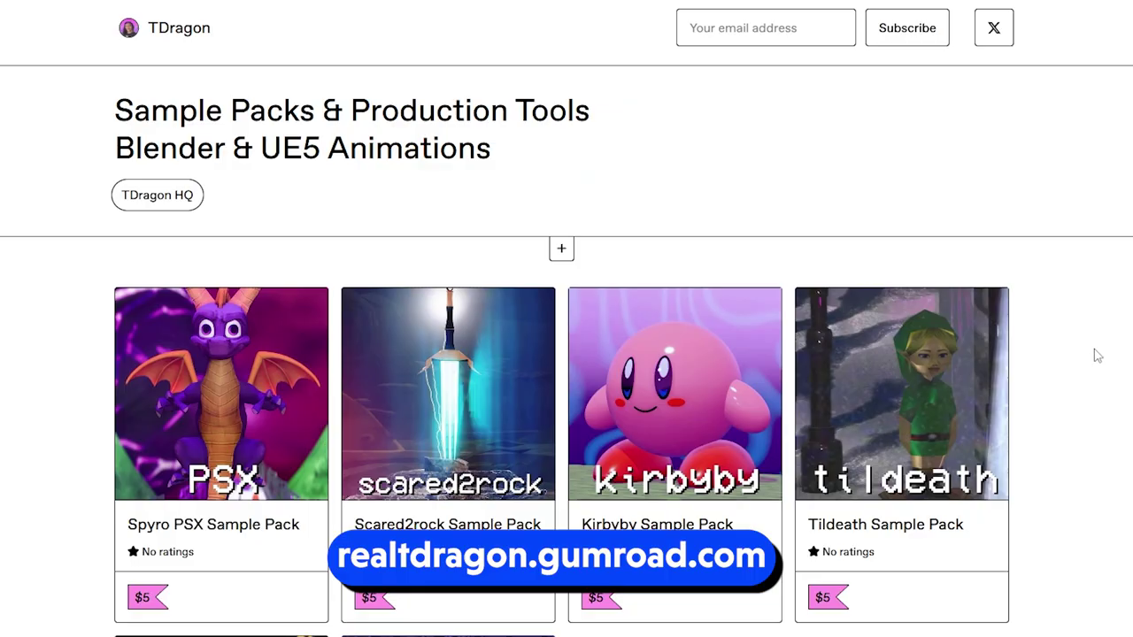
# - Browse the Kirbyby Sample Pack listing on Gumroad, then return to the store's product grid
pyautogui.scroll(-2, 1095, 355)
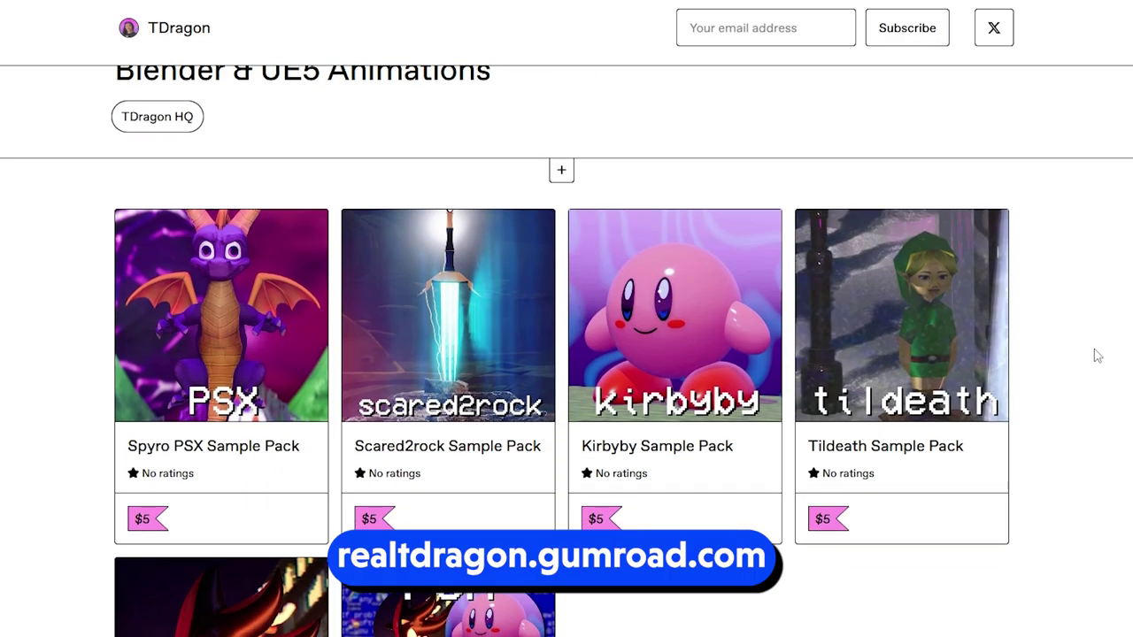
pyautogui.scroll(-2, 1096, 355)
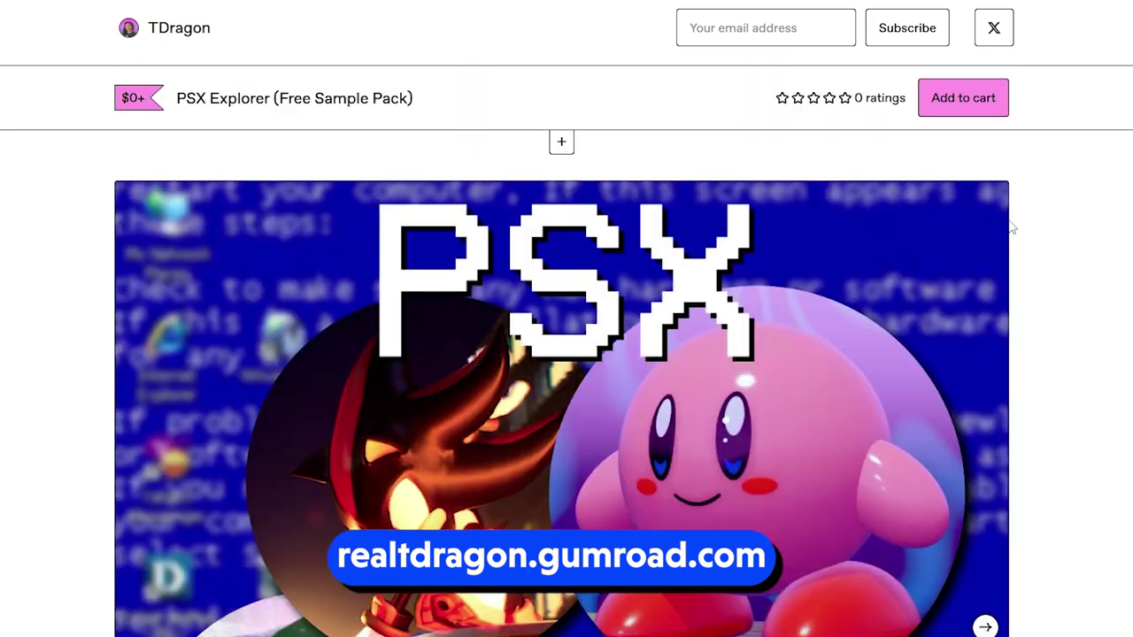
pyautogui.scroll(-5, 562, 380)
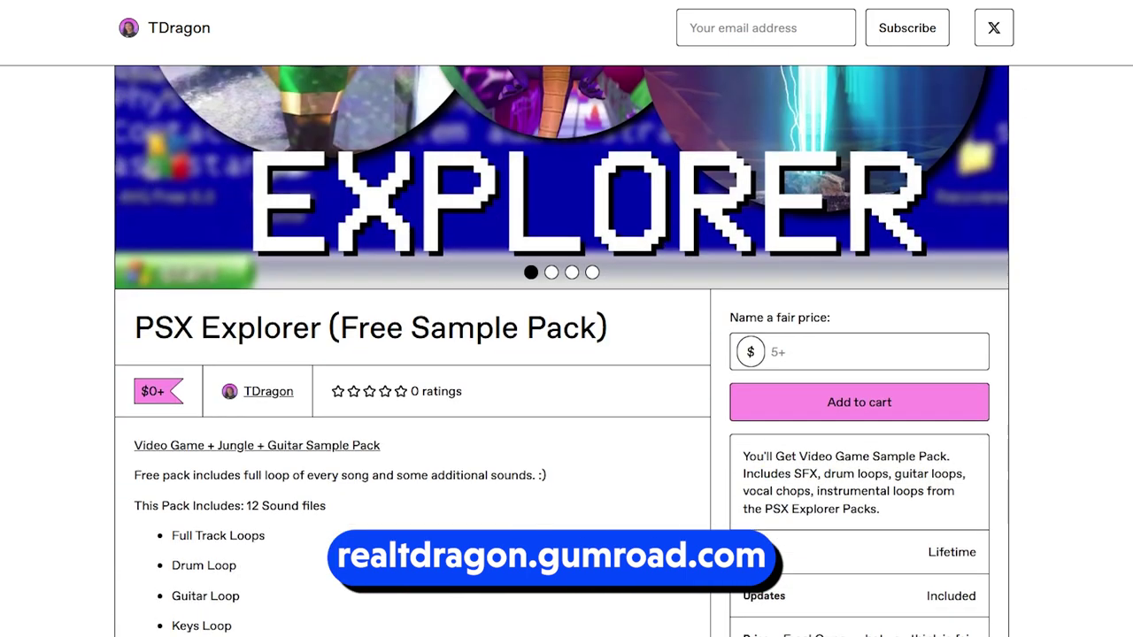
pyautogui.scroll(-2, 562, 380)
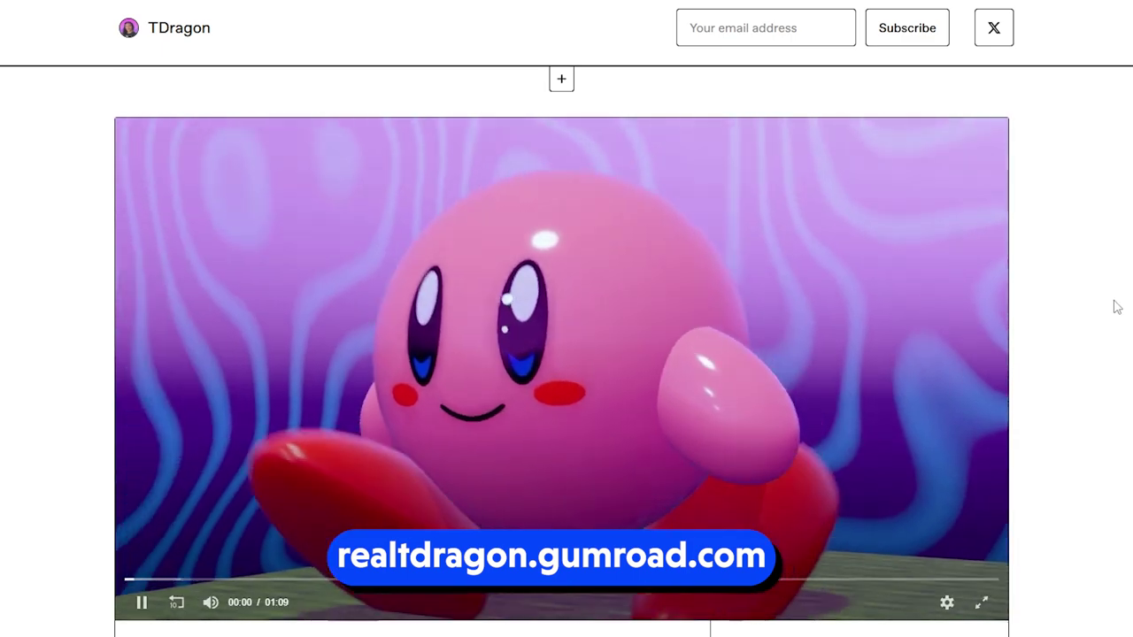
pyautogui.scroll(-5, 1112, 305)
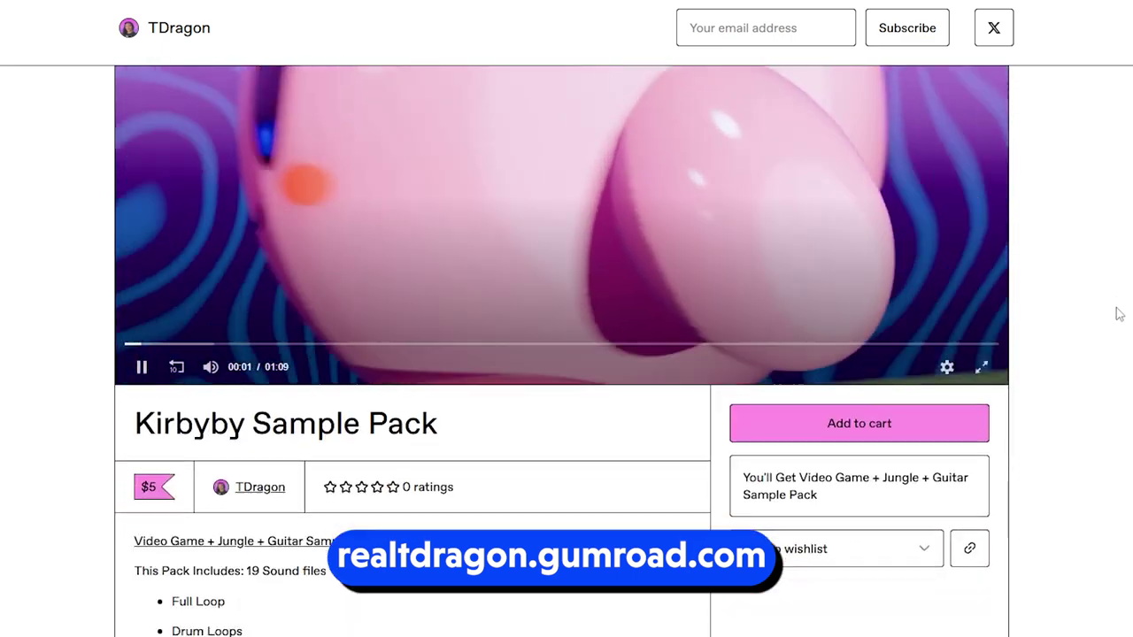
pyautogui.scroll(-2, 1118, 315)
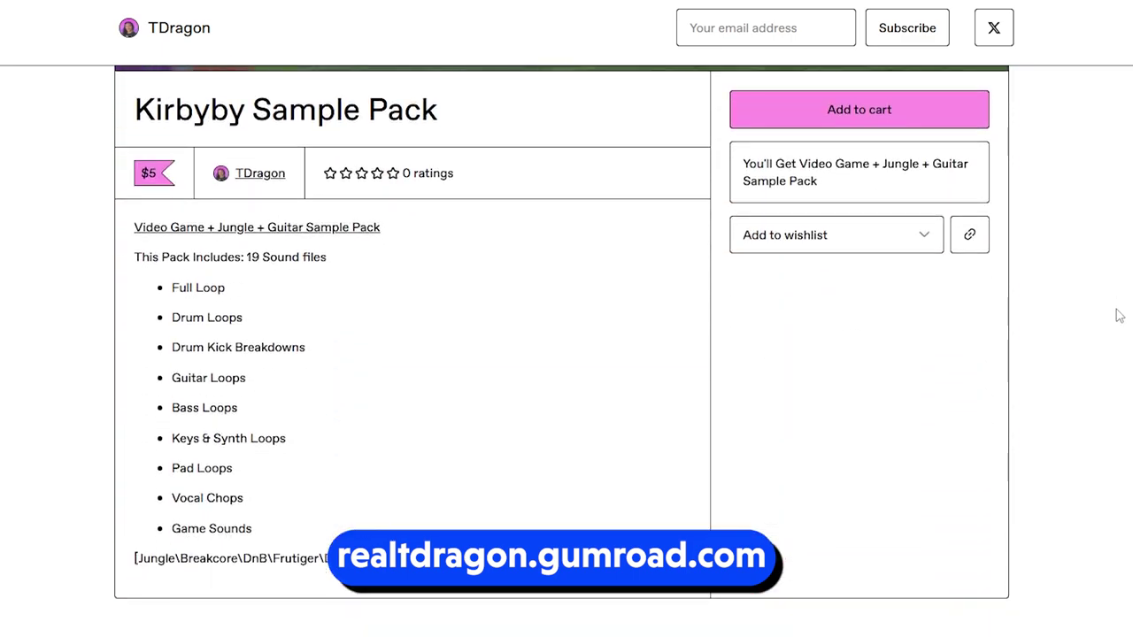
pyautogui.click(150, 34)
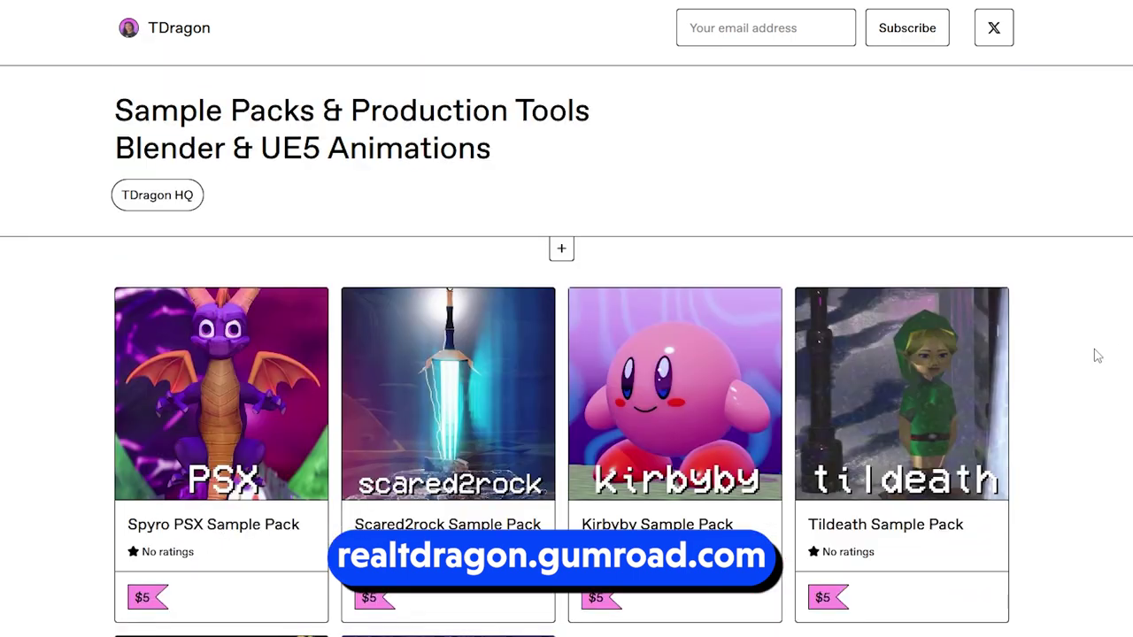
# - Find and open the PSX Explorer (Free Sample Pack) product page
pyautogui.scroll(-5, 1095, 354)
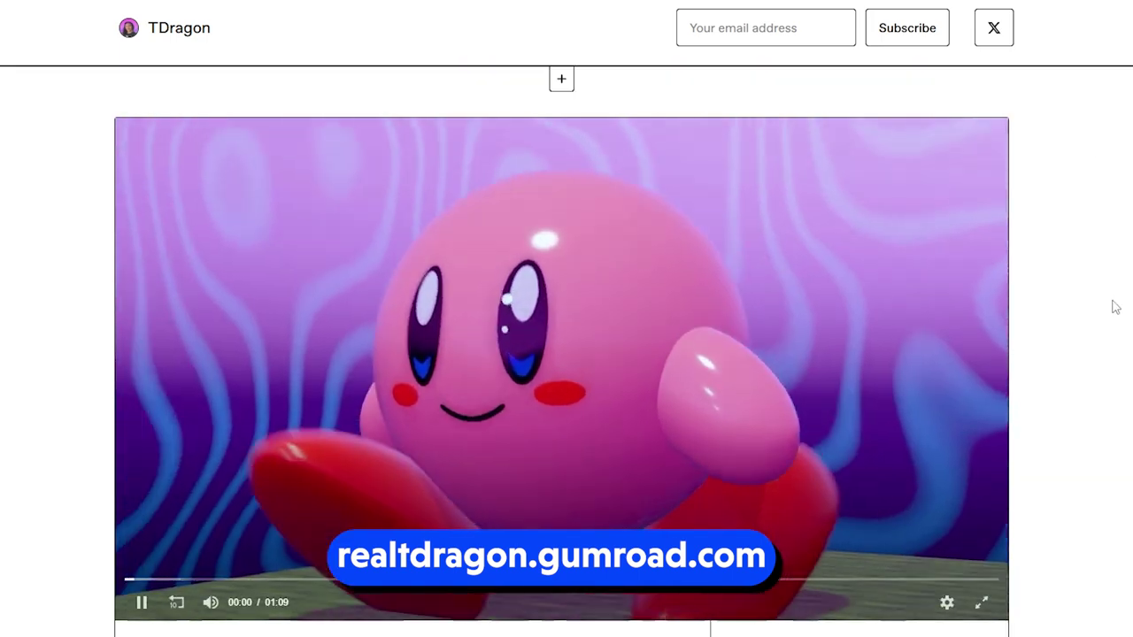
pyautogui.scroll(-7, 1115, 307)
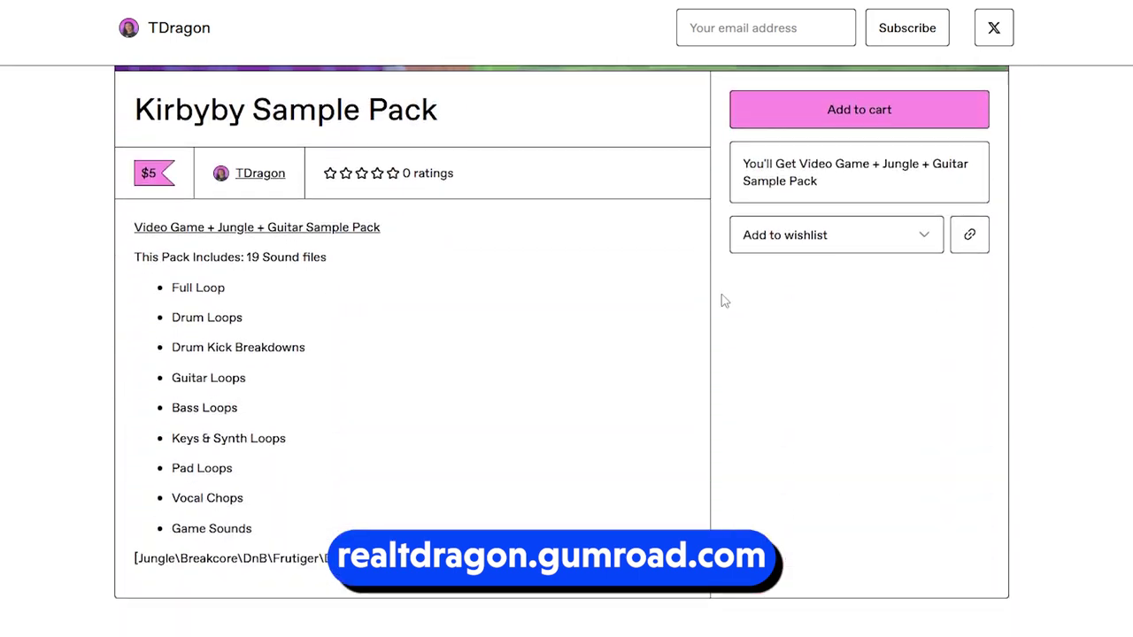
pyautogui.click(160, 40)
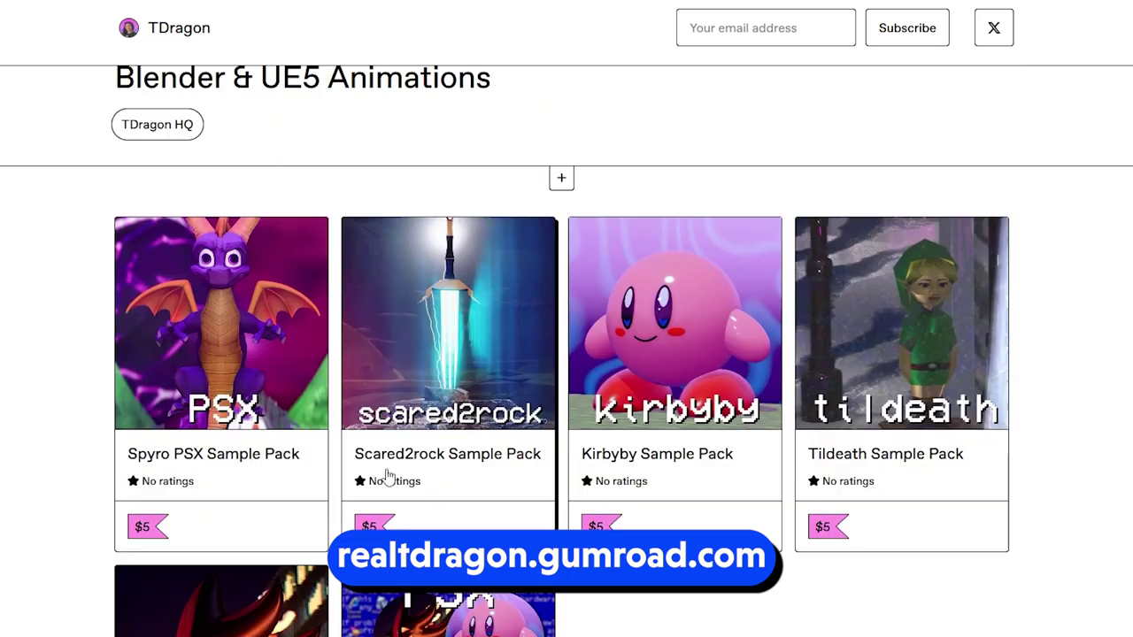
pyautogui.scroll(-4, 483, 507)
pyautogui.click(413, 398)
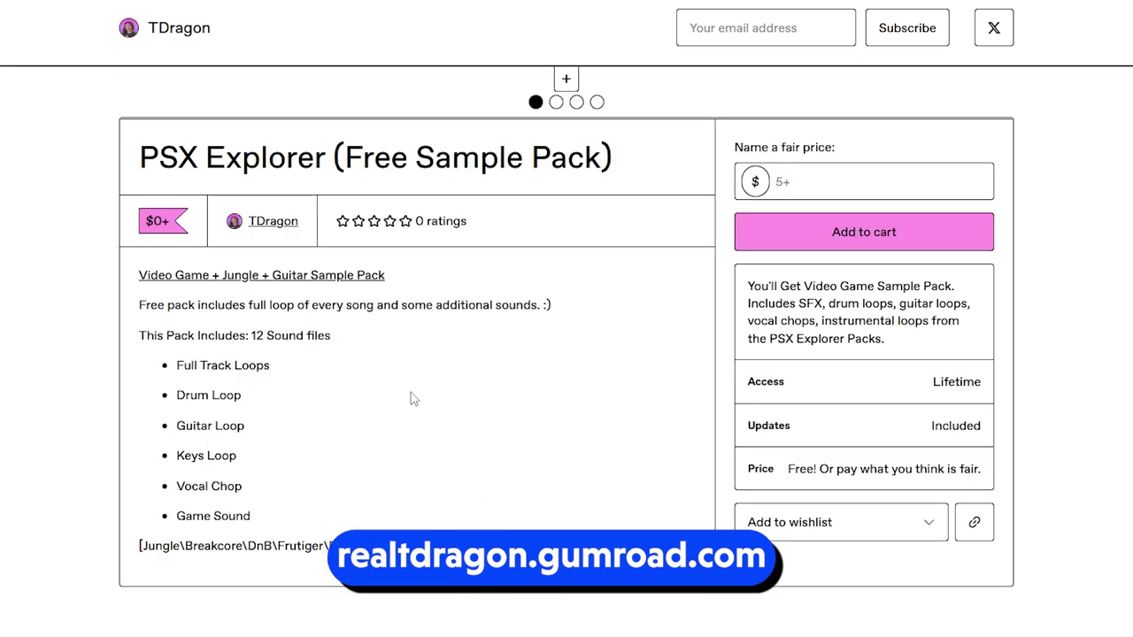
pyautogui.scroll(6, 1021, 273)
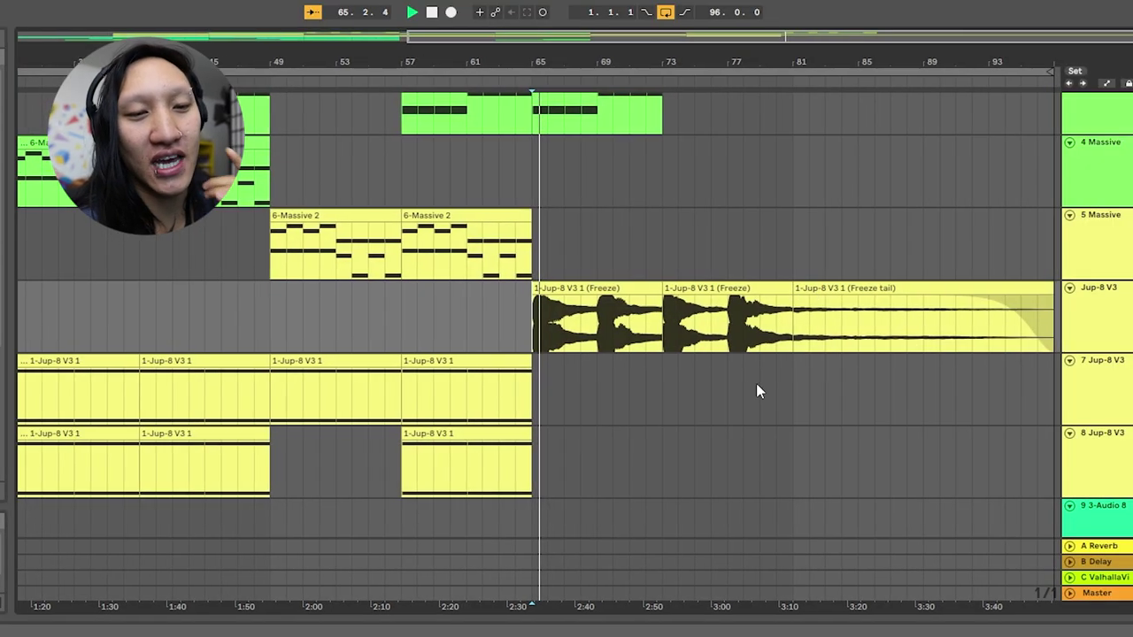
# - Select the frozen Jup-8 V3 track and zoom in on its freeze-tail clips
pyautogui.scroll(5, 756, 392)
pyautogui.scroll(-6, 756, 392)
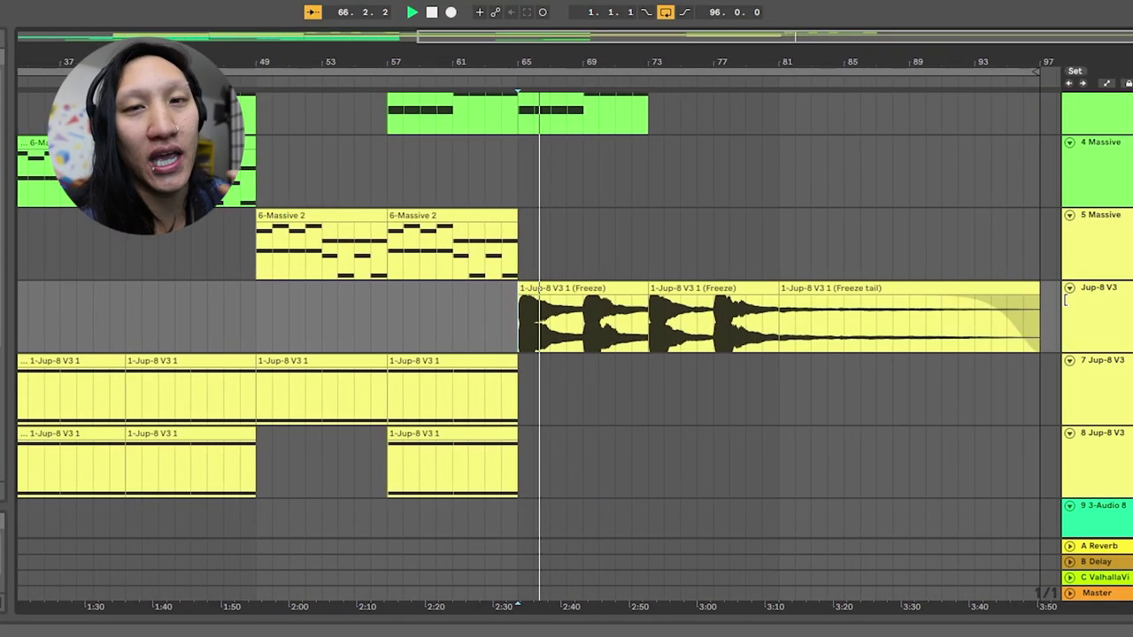
pyautogui.click(1093, 311)
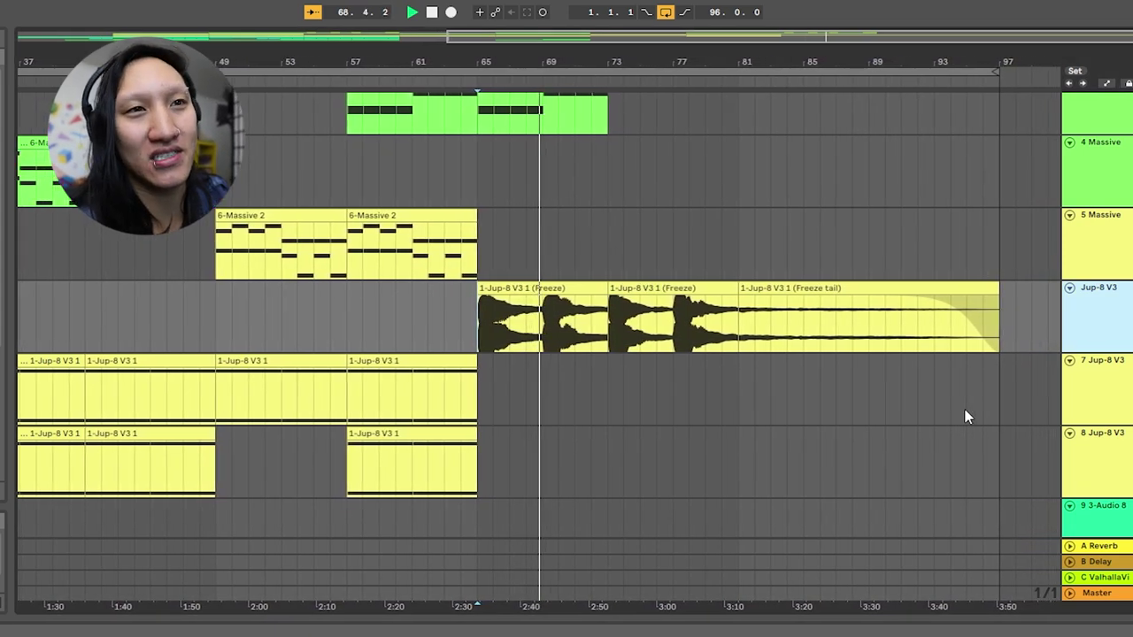
pyautogui.scroll(3, 964, 414)
pyautogui.scroll(-2, 958, 414)
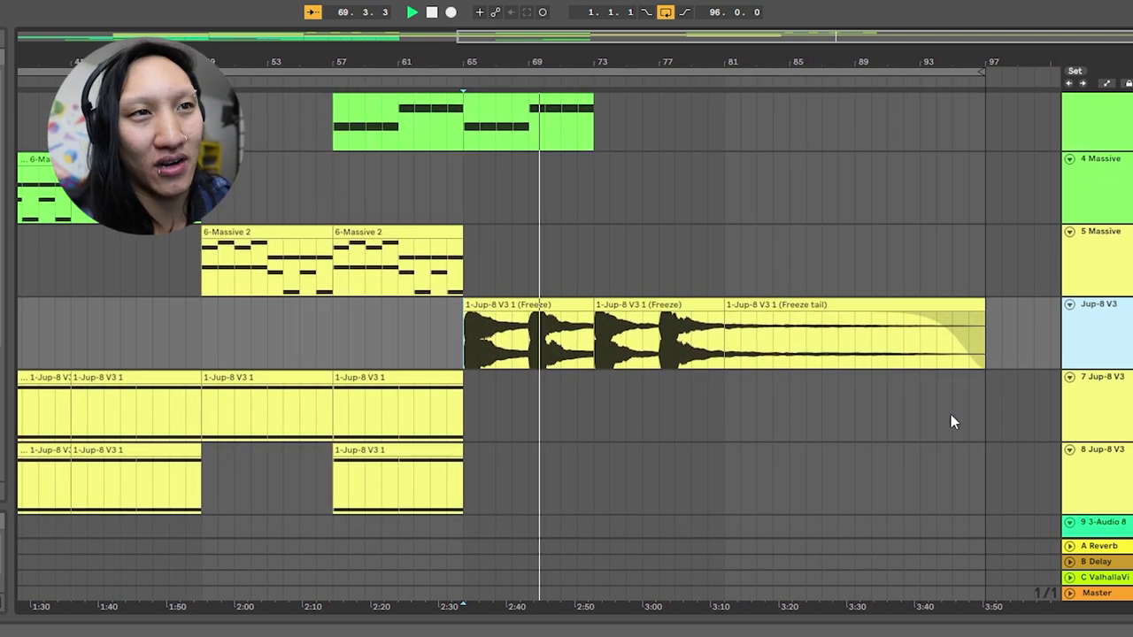
pyautogui.scroll(8, 643, 377)
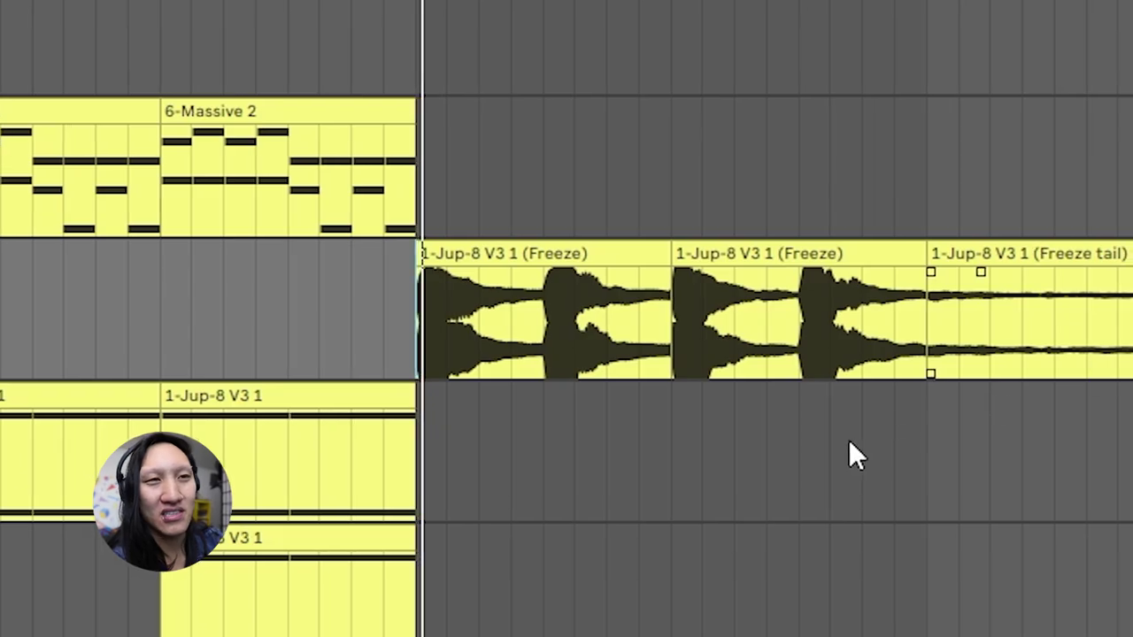
pyautogui.scroll(5, 847, 439)
pyautogui.scroll(-5, 847, 439)
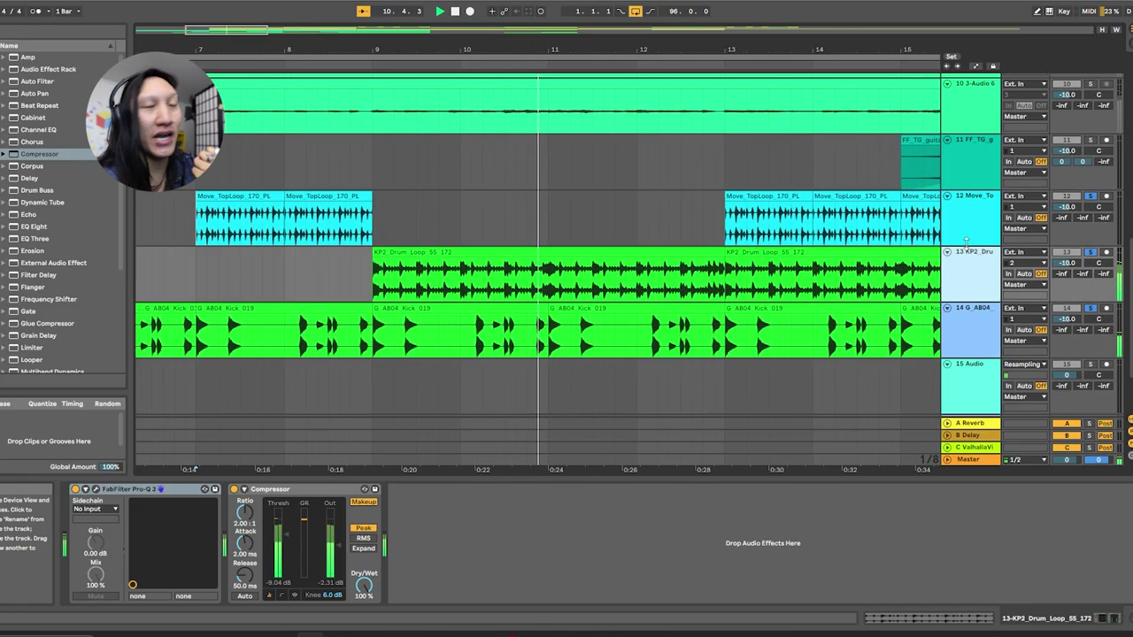
# - Alternate Device View between the 14 G_AB04 kick and 12 Move_TopLoop tracks to compare their drum effects
pyautogui.click(964, 326)
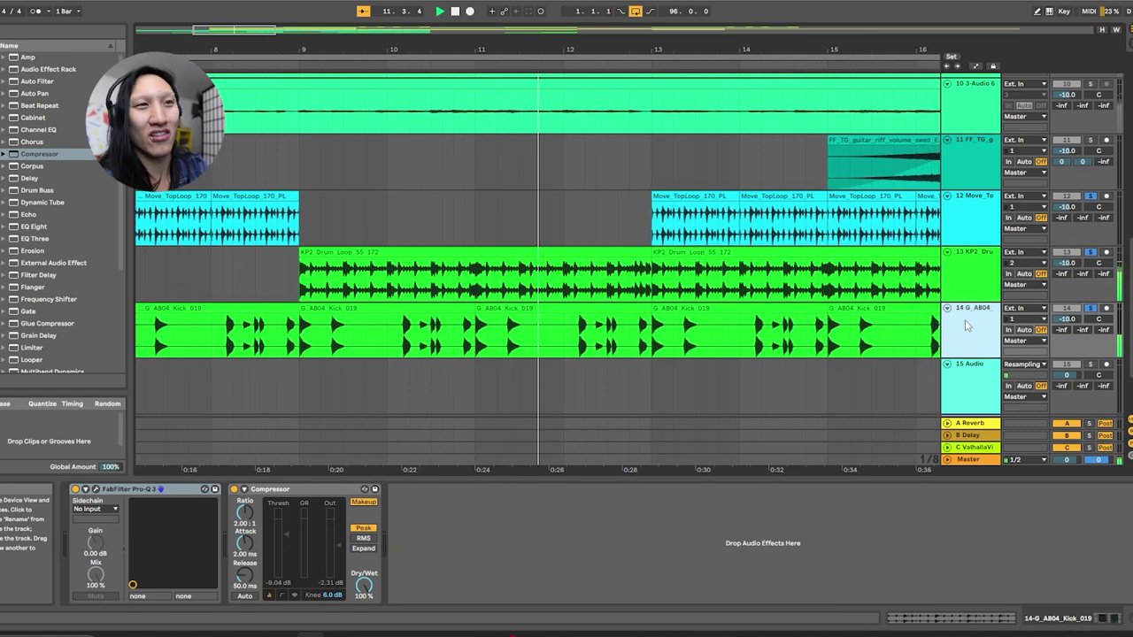
pyautogui.keyDown('ctrl'); pyautogui.click(970, 231); pyautogui.keyUp('ctrl')
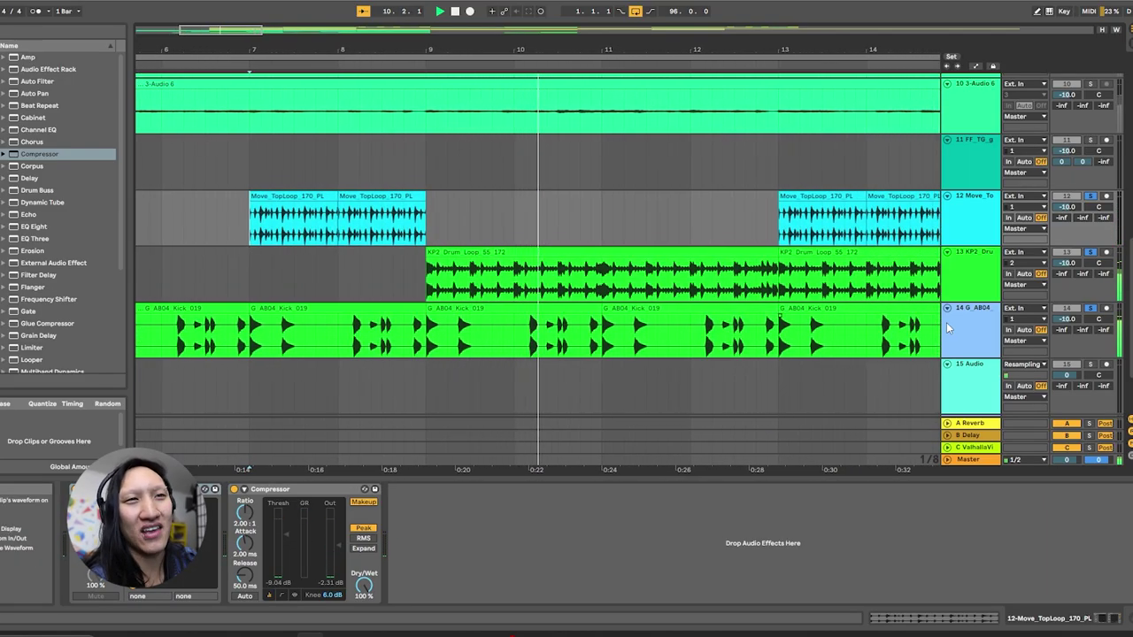
pyautogui.click(966, 235)
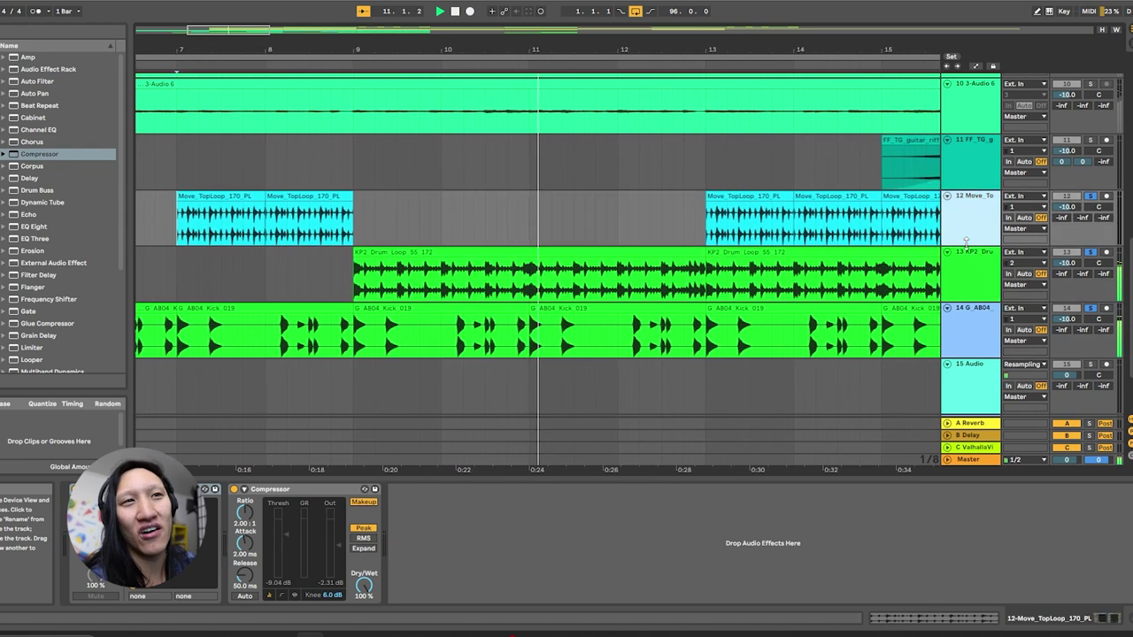
pyautogui.click(964, 321)
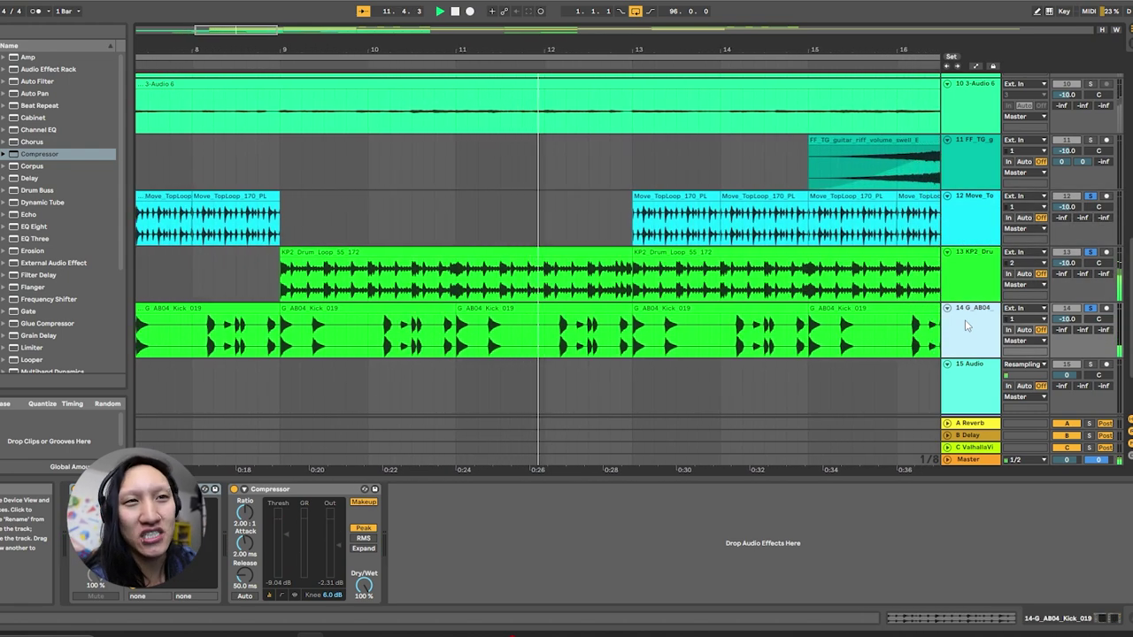
pyautogui.click(971, 230)
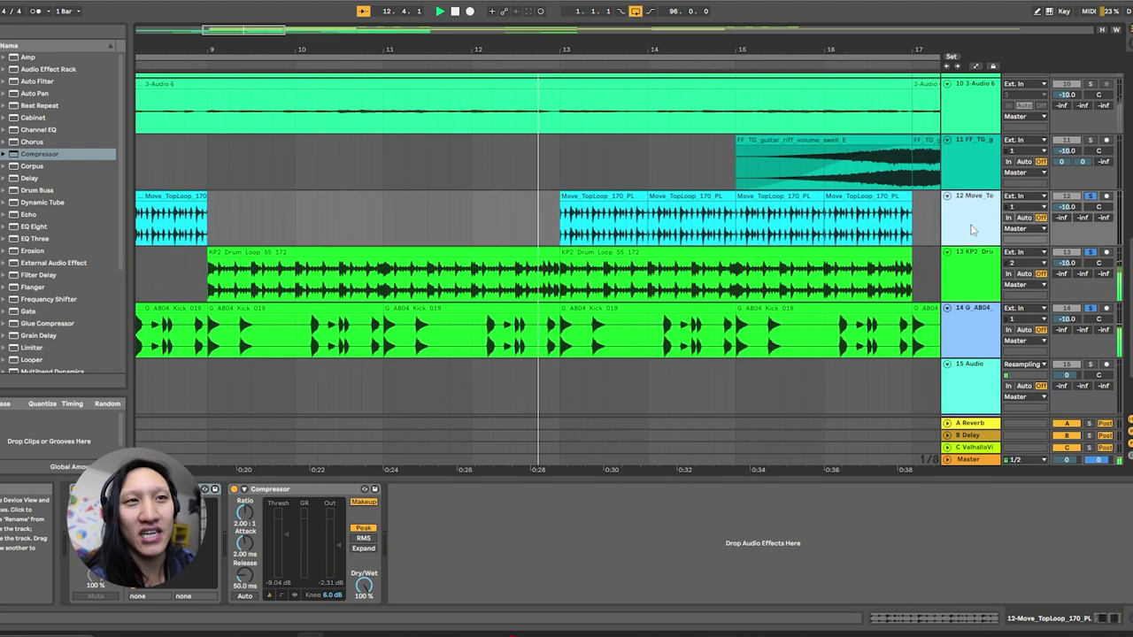